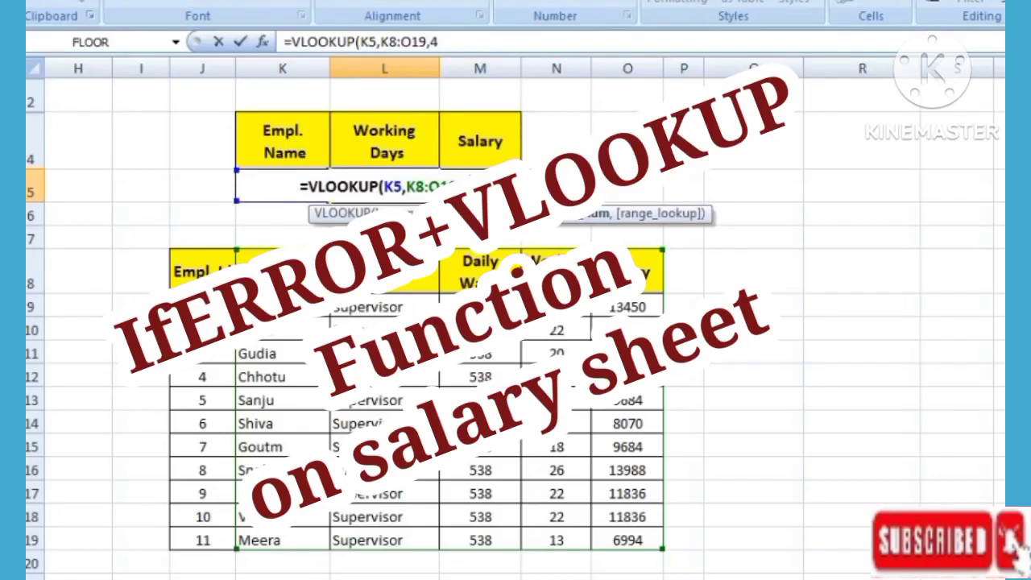
# - Walk through the employee table's Empl. Id, name, Design., Daily Wage, Working Days and Salary columns
pyautogui.moveTo(211, 274)
pyautogui.mouseDown()
pyautogui.moveTo(589, 504)
pyautogui.moveTo(585, 512)
pyautogui.mouseUp()
pyautogui.moveTo(202, 307); pyautogui.dragTo(200, 400)
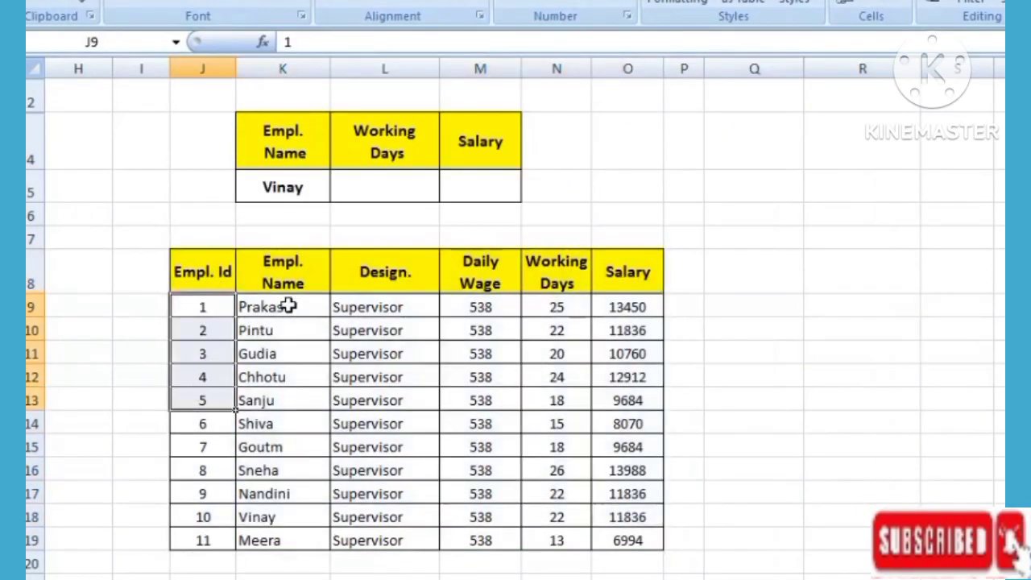
pyautogui.moveTo(289, 307); pyautogui.dragTo(284, 400)
pyautogui.moveTo(380, 283); pyautogui.dragTo(385, 400)
pyautogui.moveTo(472, 272); pyautogui.dragTo(480, 401)
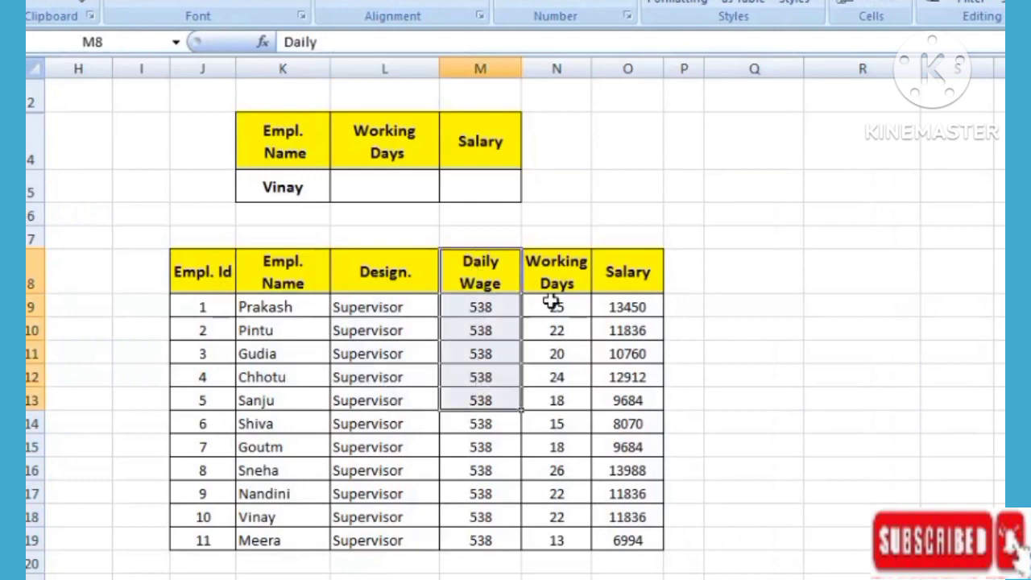
pyautogui.moveTo(553, 290); pyautogui.dragTo(559, 397)
pyautogui.moveTo(620, 306); pyautogui.dragTo(621, 472)
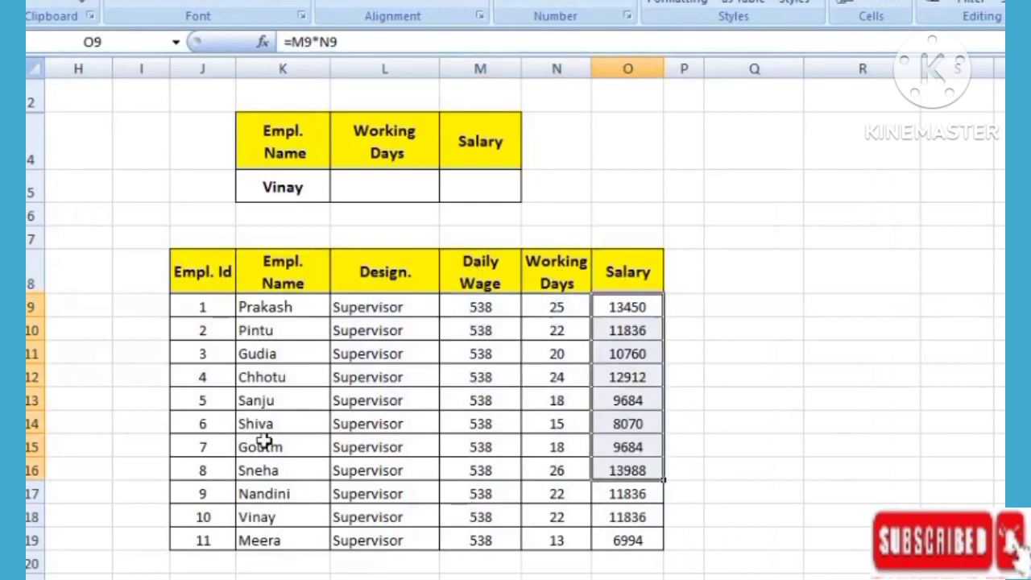
pyautogui.click(290, 400)
pyautogui.moveTo(282, 306); pyautogui.dragTo(292, 524)
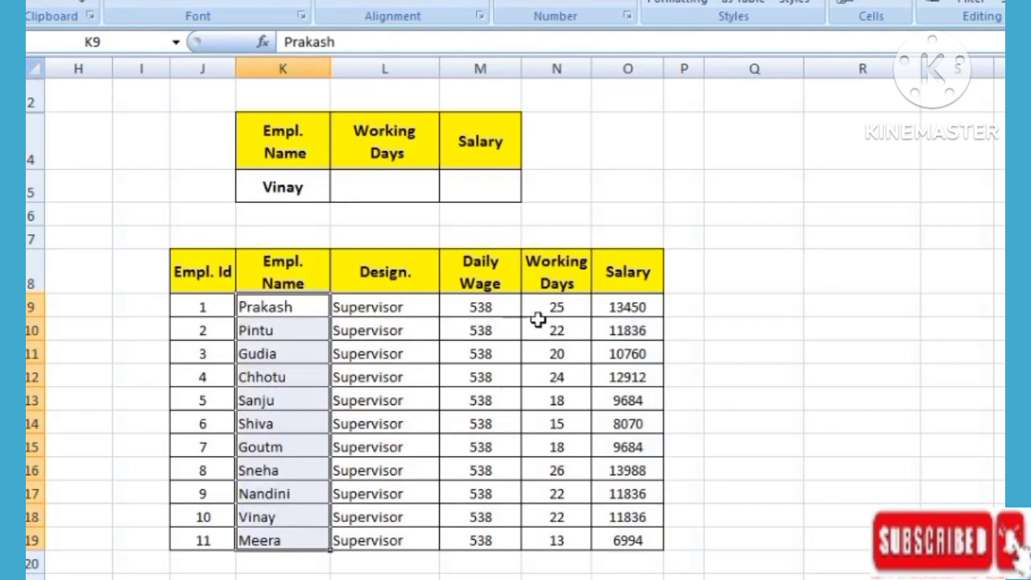
pyautogui.moveTo(556, 309); pyautogui.dragTo(557, 493)
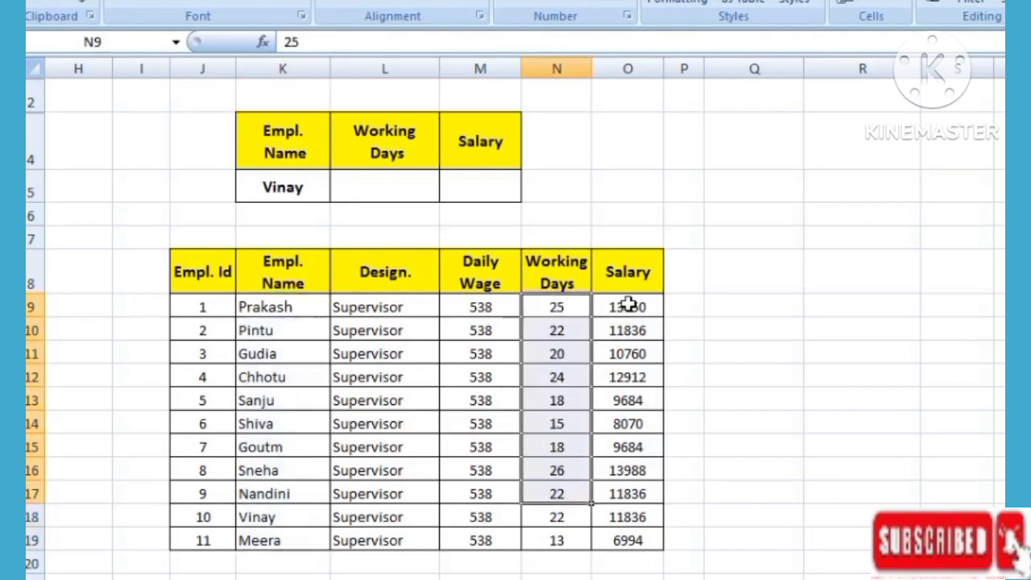
pyautogui.moveTo(628, 306); pyautogui.dragTo(628, 471)
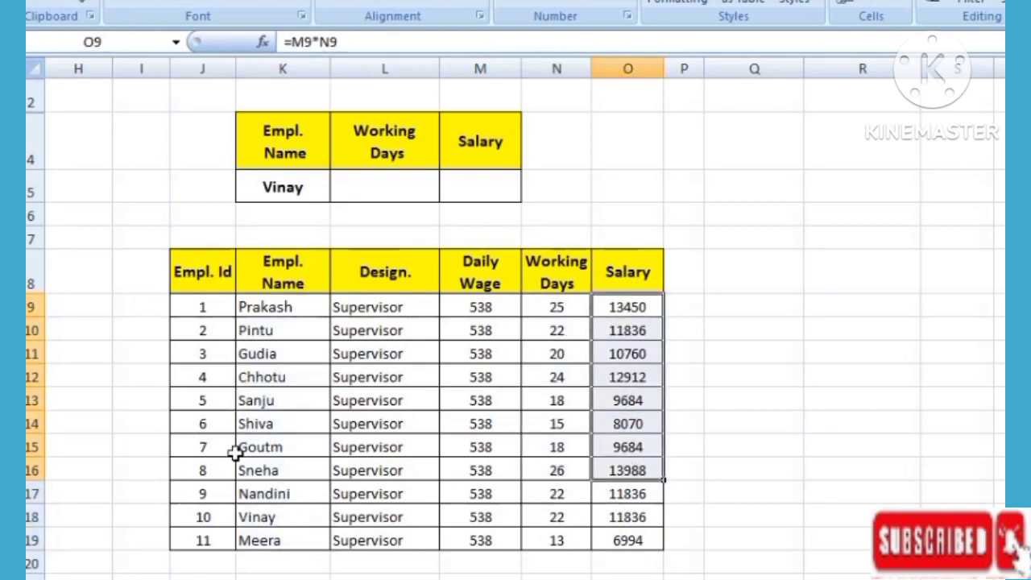
# - Highlight the record to look up and the lookup box's name, Working Days and Salary headings
pyautogui.click(265, 517)
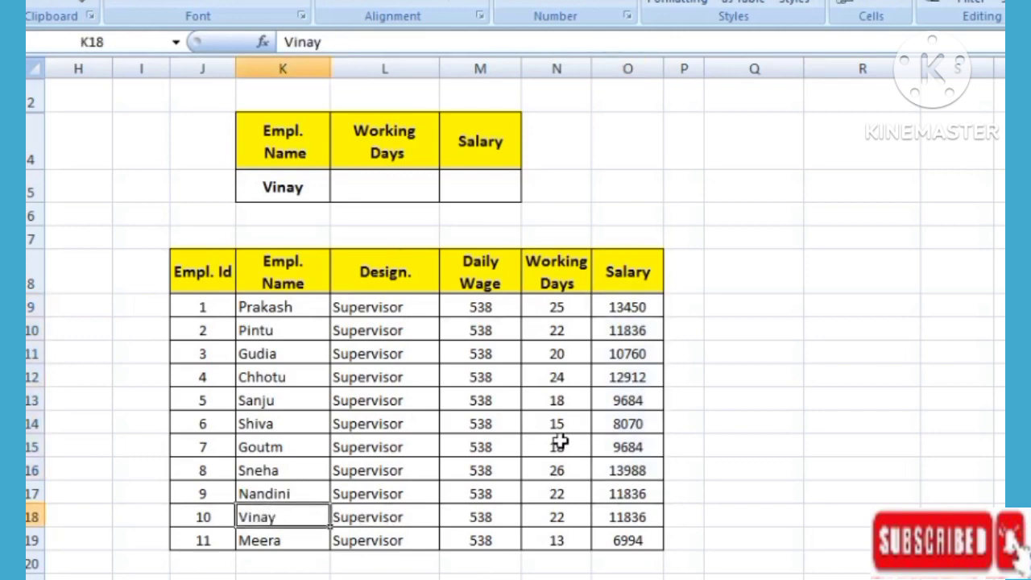
pyautogui.moveTo(258, 517); pyautogui.dragTo(632, 517)
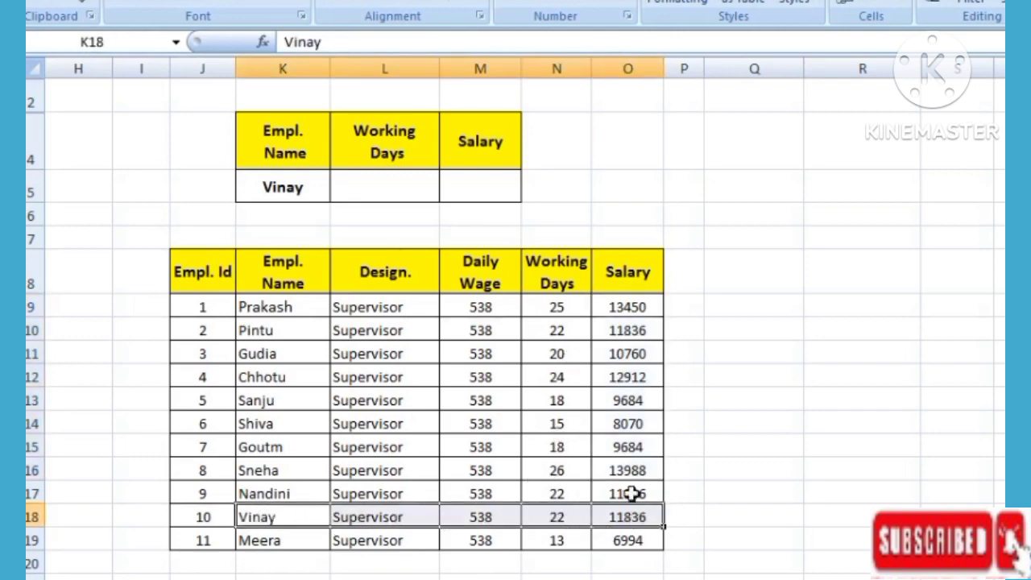
pyautogui.moveTo(249, 330); pyautogui.dragTo(566, 480)
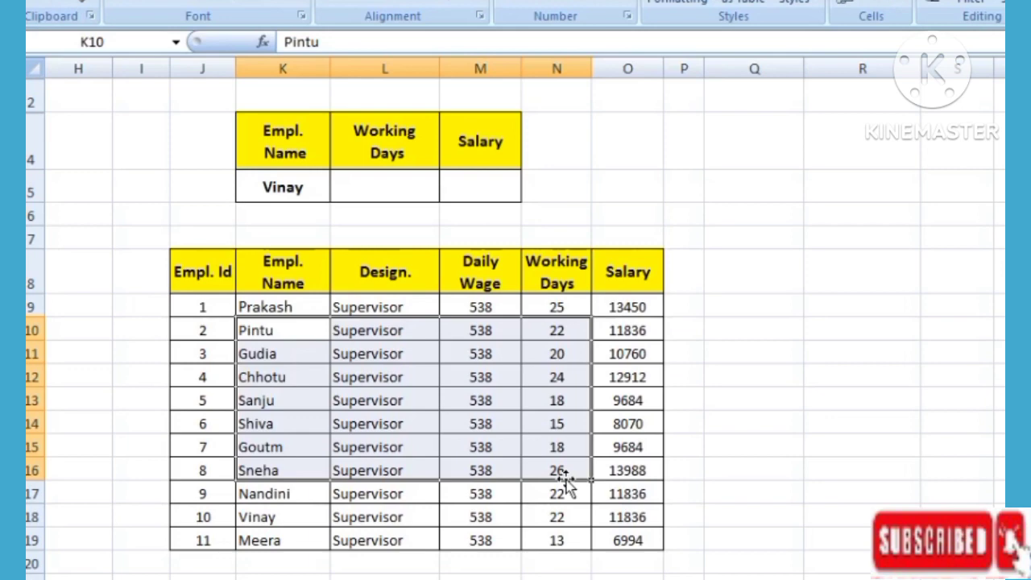
pyautogui.click(532, 395)
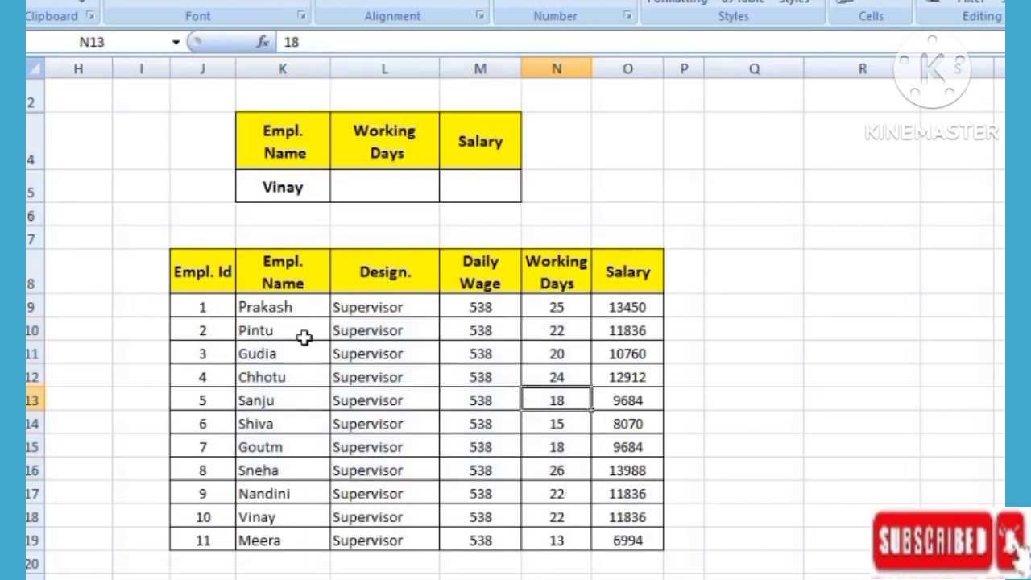
pyautogui.click(282, 146)
pyautogui.click(374, 145)
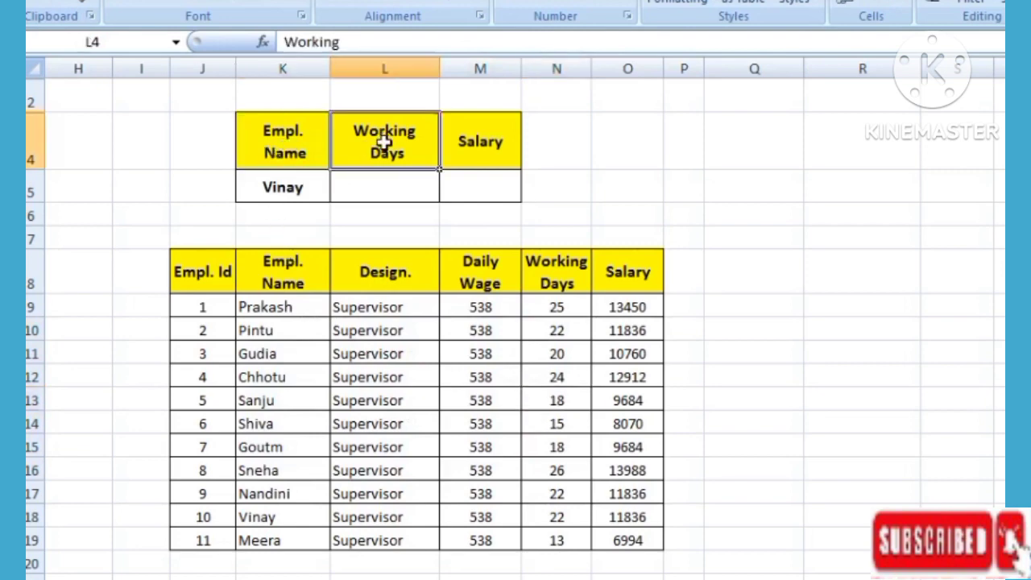
pyautogui.click(482, 145)
pyautogui.click(290, 187)
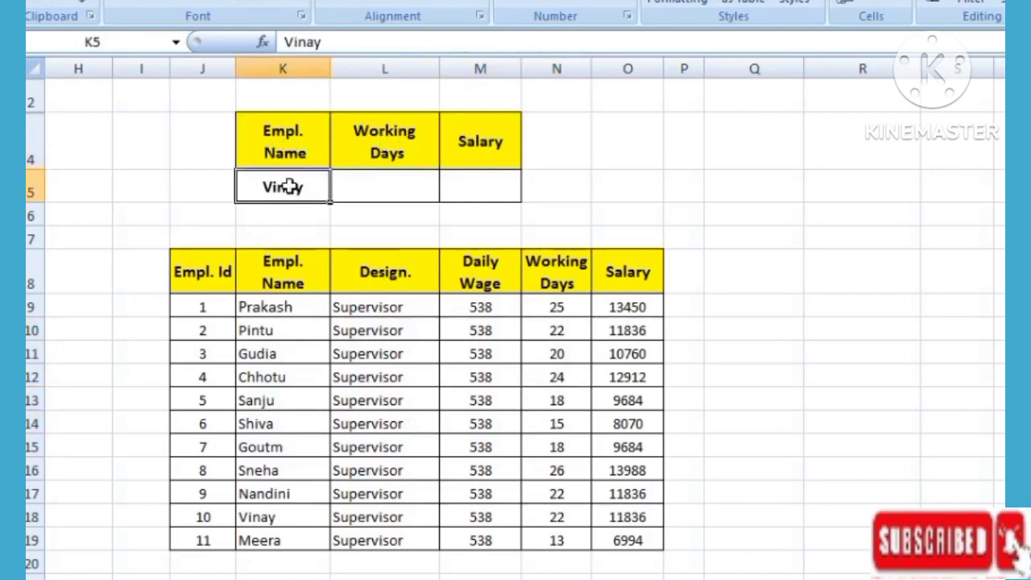
# - Enter =VLOOKUP(K5,K8:O19,4,0) in L5 so it returns 22 working days
pyautogui.click(373, 178)
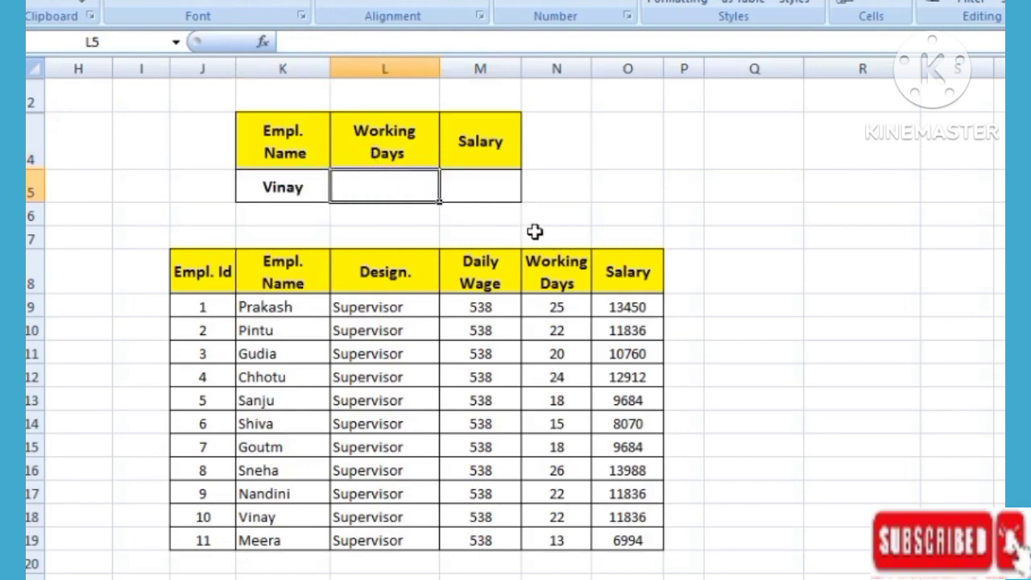
pyautogui.write('=v')
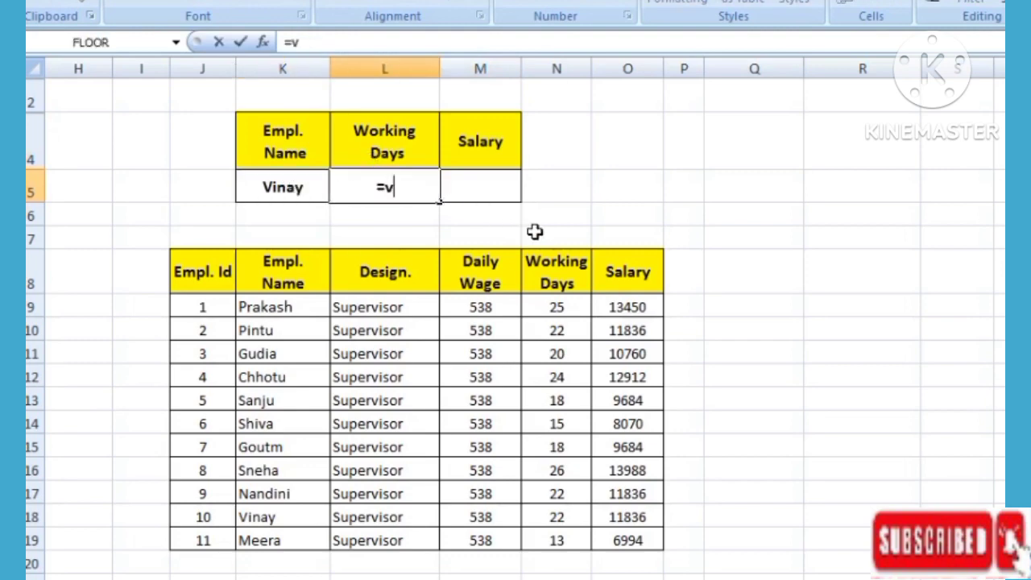
pyautogui.write('loo')
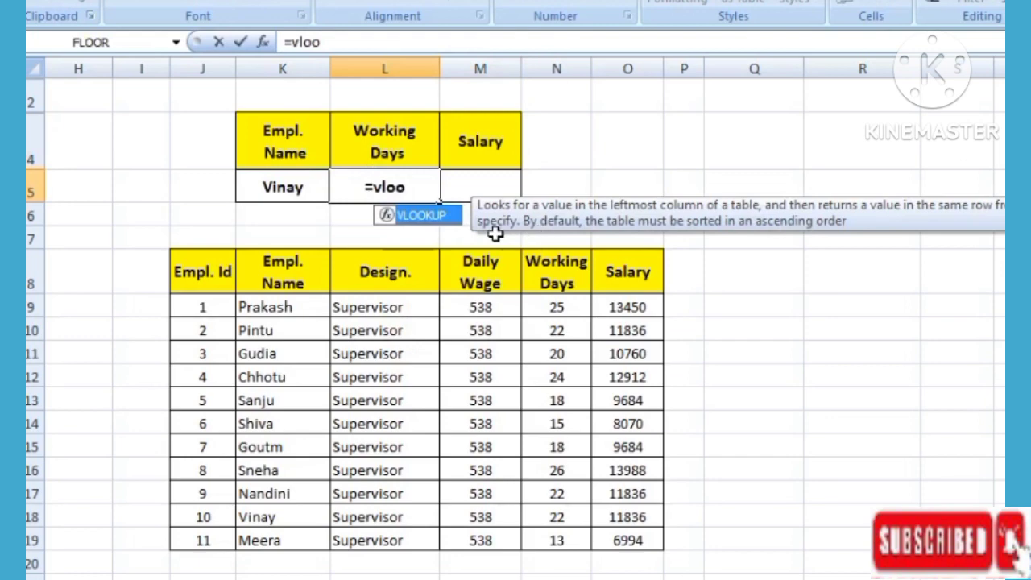
pyautogui.doubleClick(441, 218)
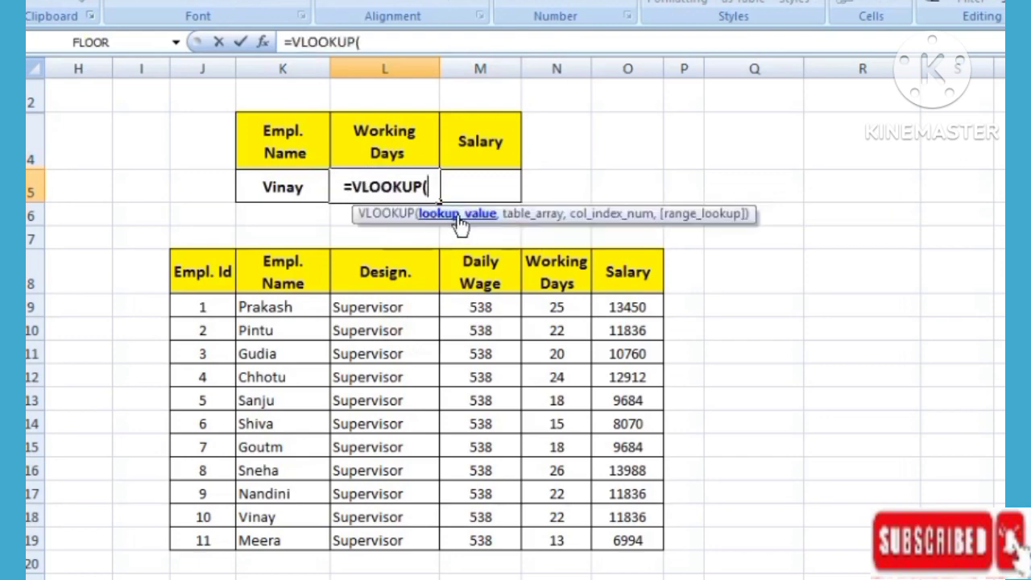
pyautogui.click(285, 188)
pyautogui.write(',')
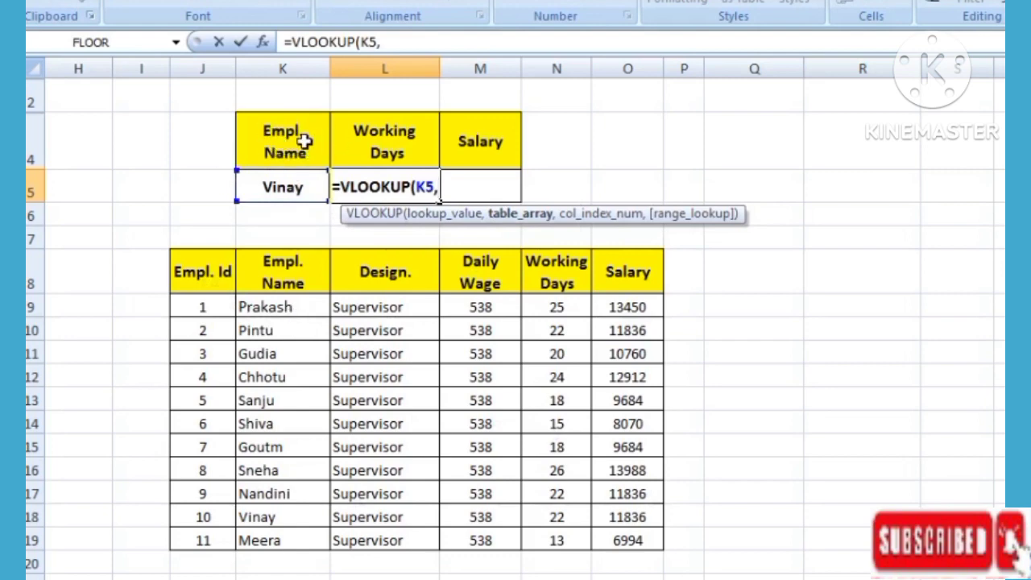
pyautogui.moveTo(296, 282)
pyautogui.mouseDown()
pyautogui.moveTo(293, 547)
pyautogui.moveTo(621, 538)
pyautogui.mouseUp()
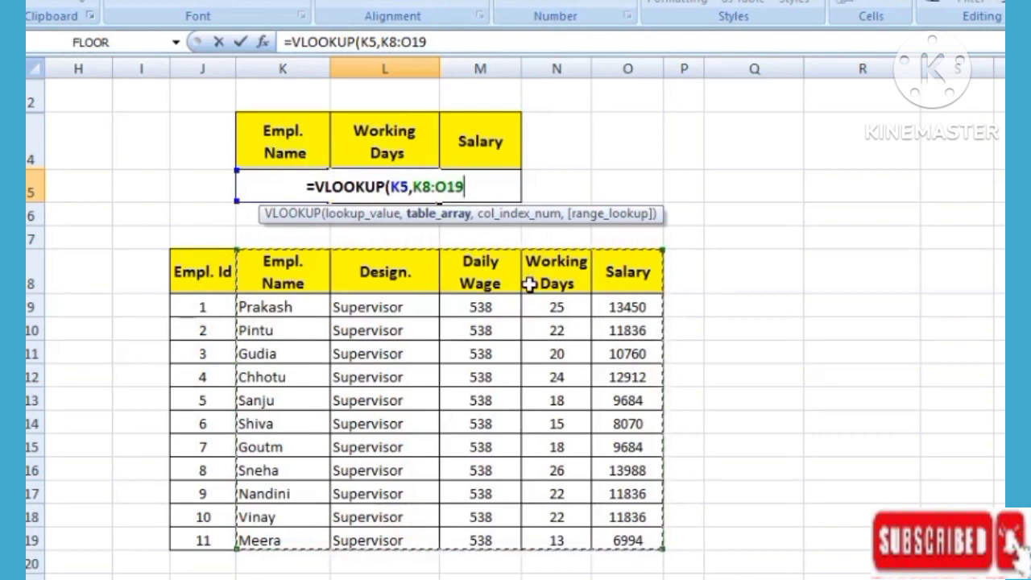
pyautogui.write(',')
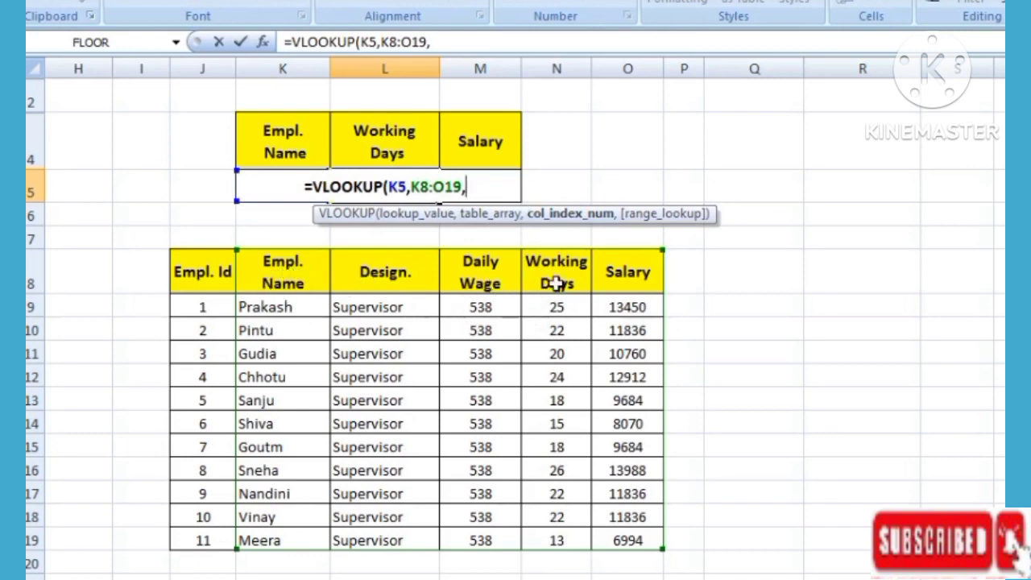
pyautogui.write('4,')
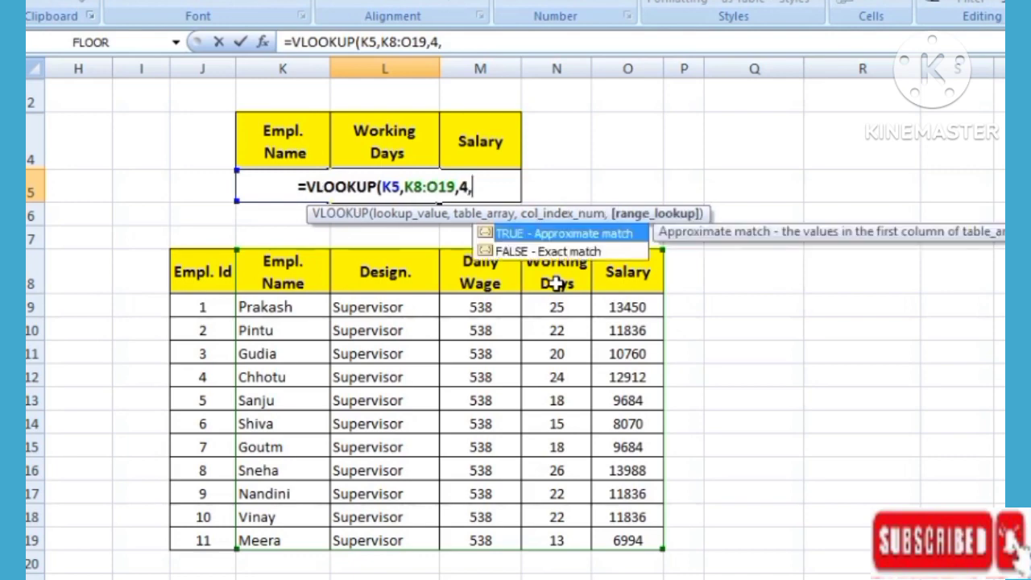
pyautogui.write('0')
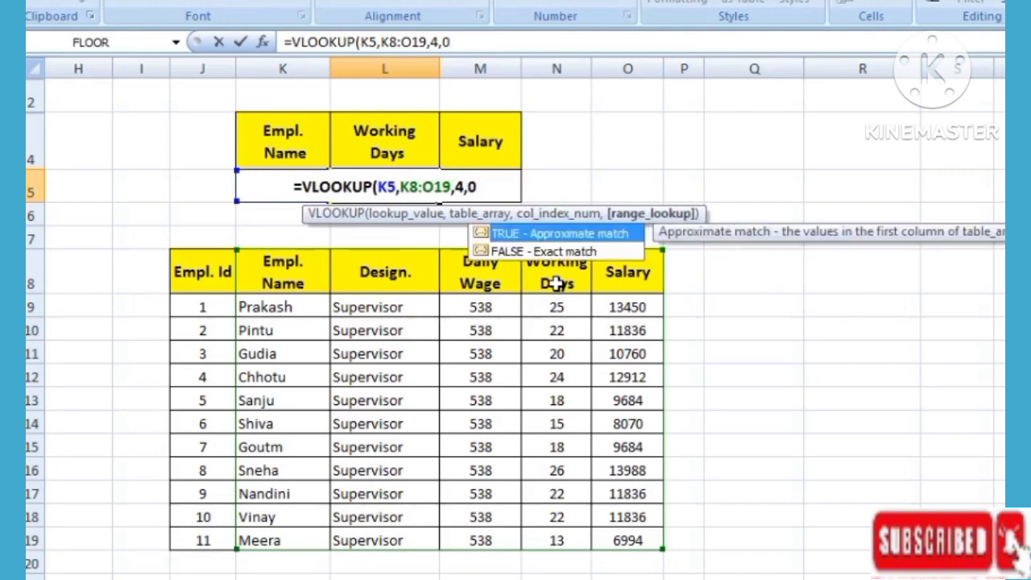
pyautogui.write(')')
pyautogui.press('Return')
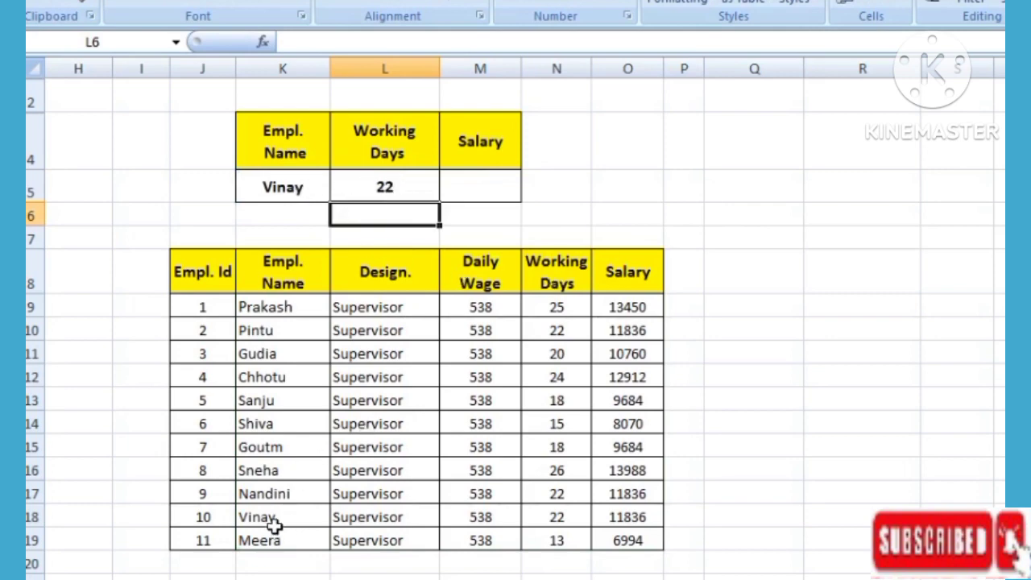
# - Wrap L5 as =IFERROR(VLOOKUP(K5,K8:O19,4,0),"Not Found"), still returning 22
pyautogui.moveTo(272, 519)
pyautogui.mouseDown()
pyautogui.moveTo(528, 528)
pyautogui.moveTo(542, 516)
pyautogui.mouseUp()
pyautogui.click(543, 517)
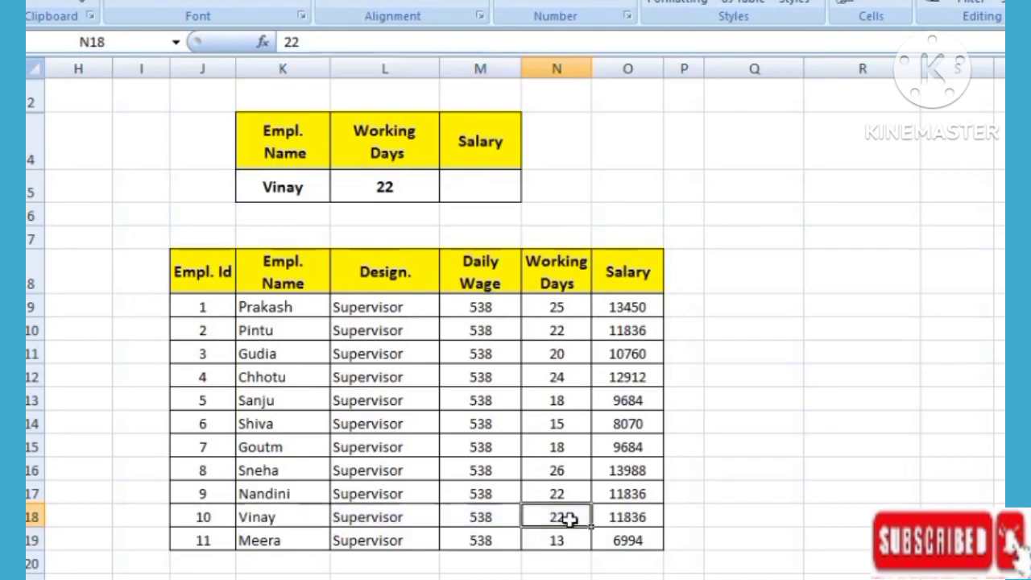
pyautogui.click(384, 187)
pyautogui.doubleClick(385, 186)
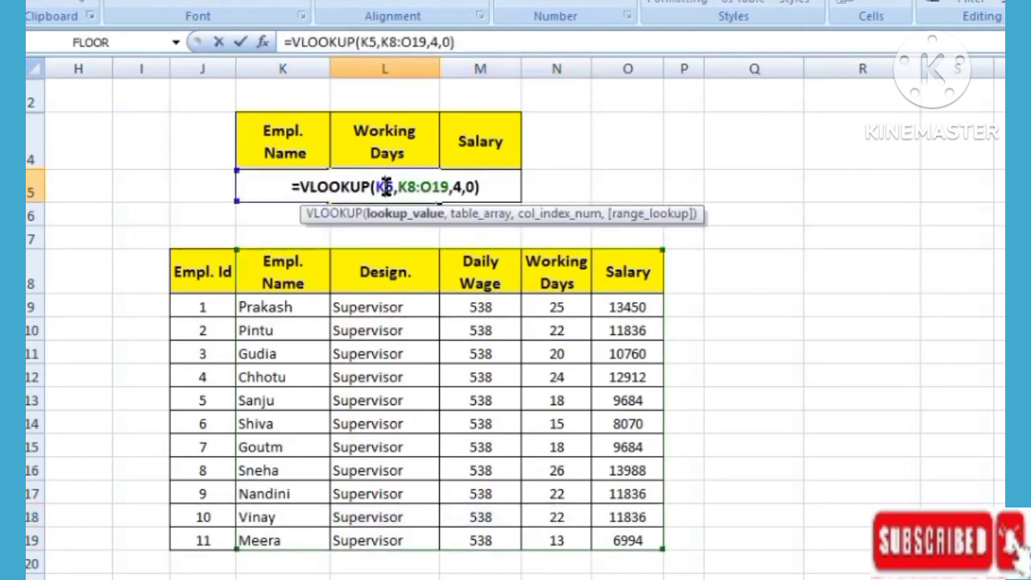
pyautogui.click(302, 184)
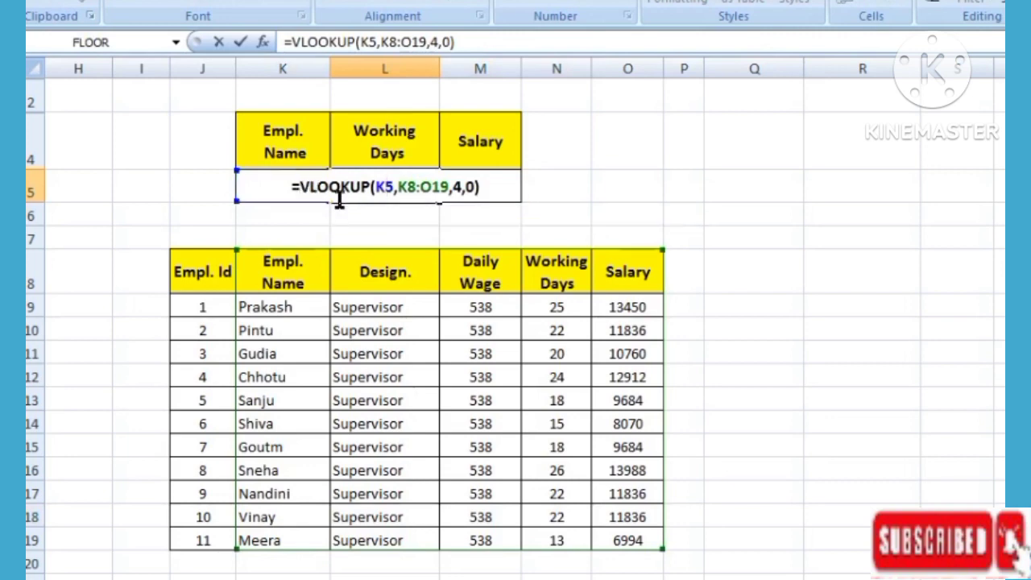
pyautogui.write('i')
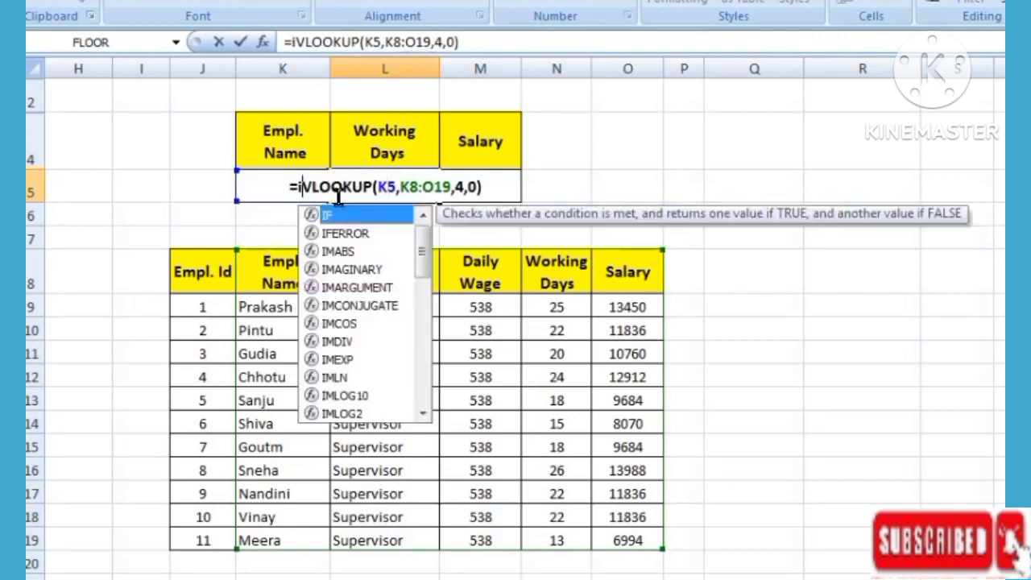
pyautogui.write('f')
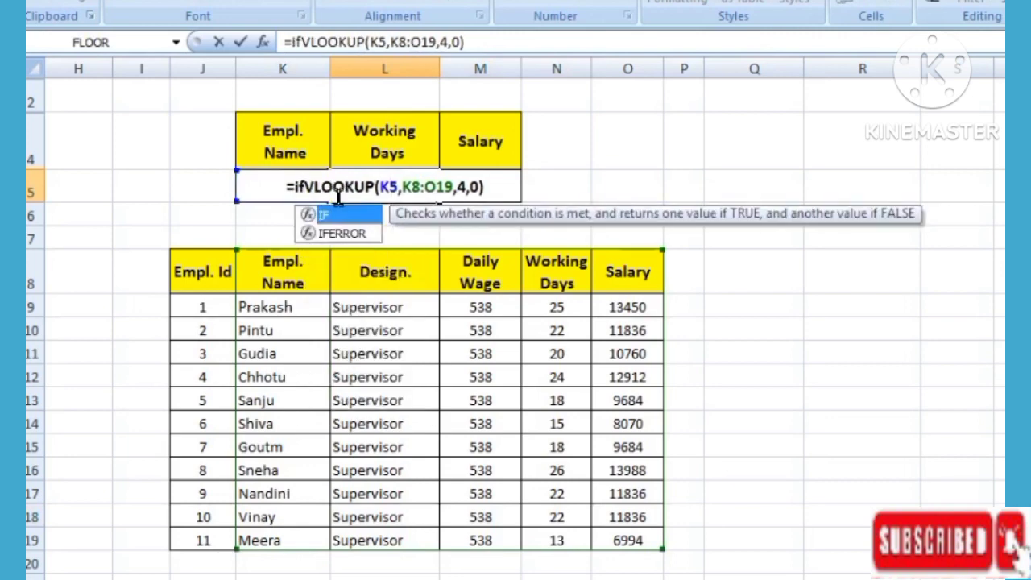
pyautogui.press('Down')
pyautogui.doubleClick(335, 235)
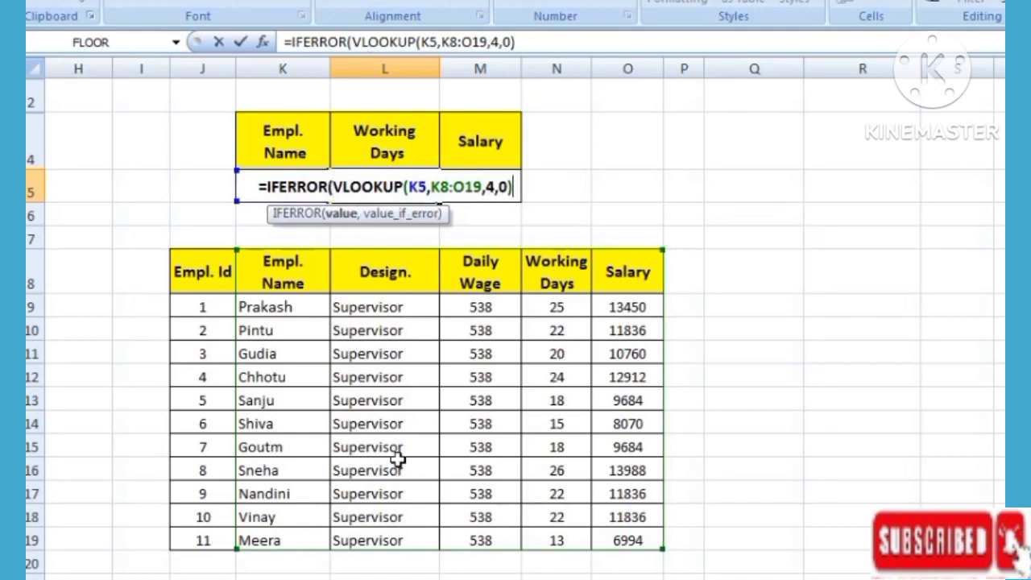
pyautogui.write(',"')
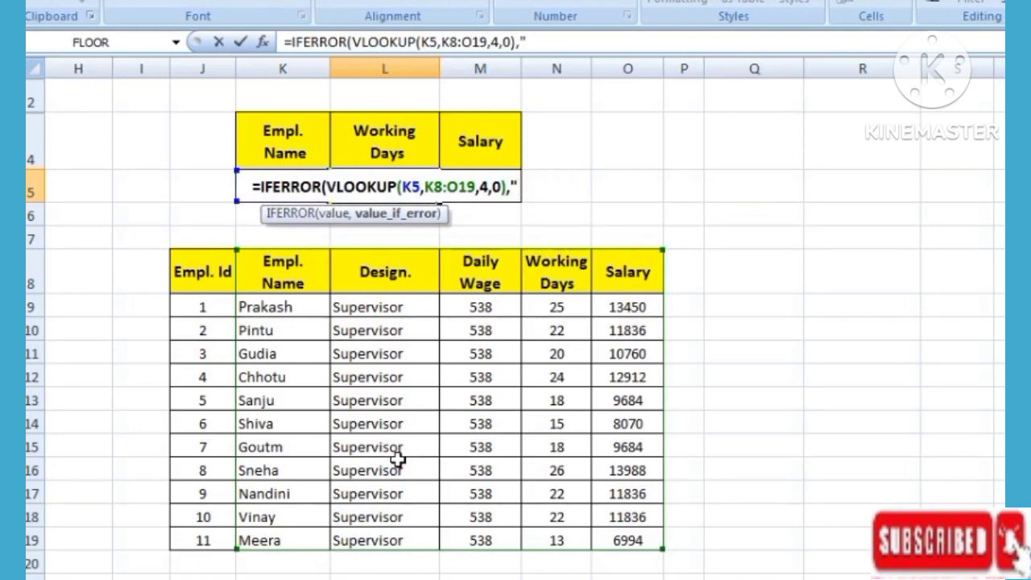
pyautogui.write('No')
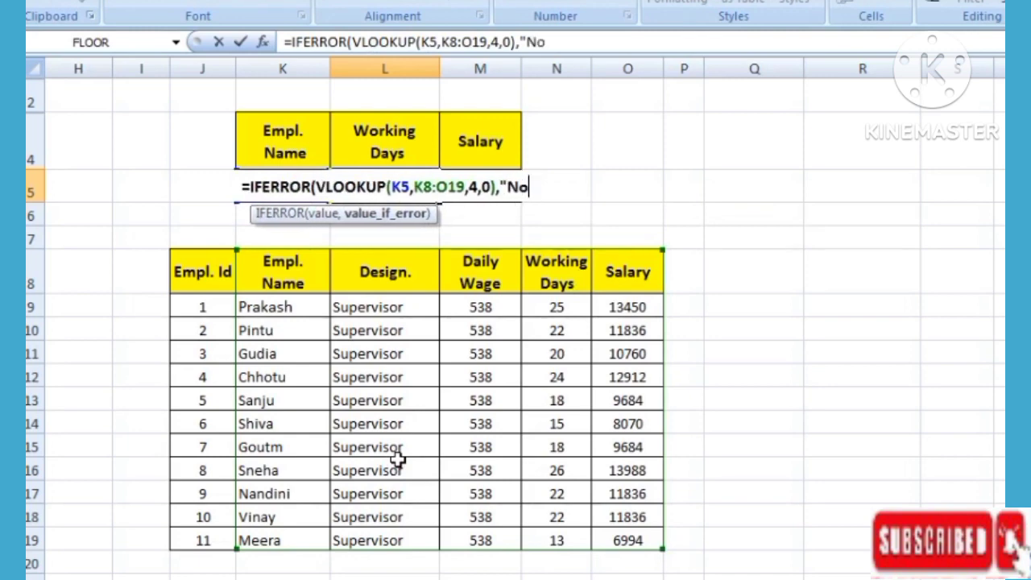
pyautogui.write('t F')
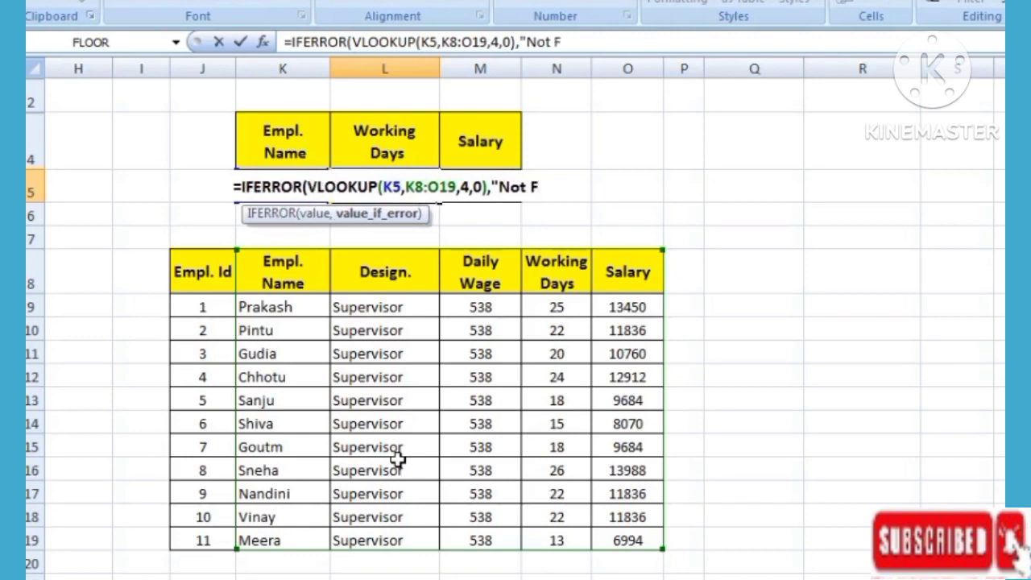
pyautogui.write('ound')
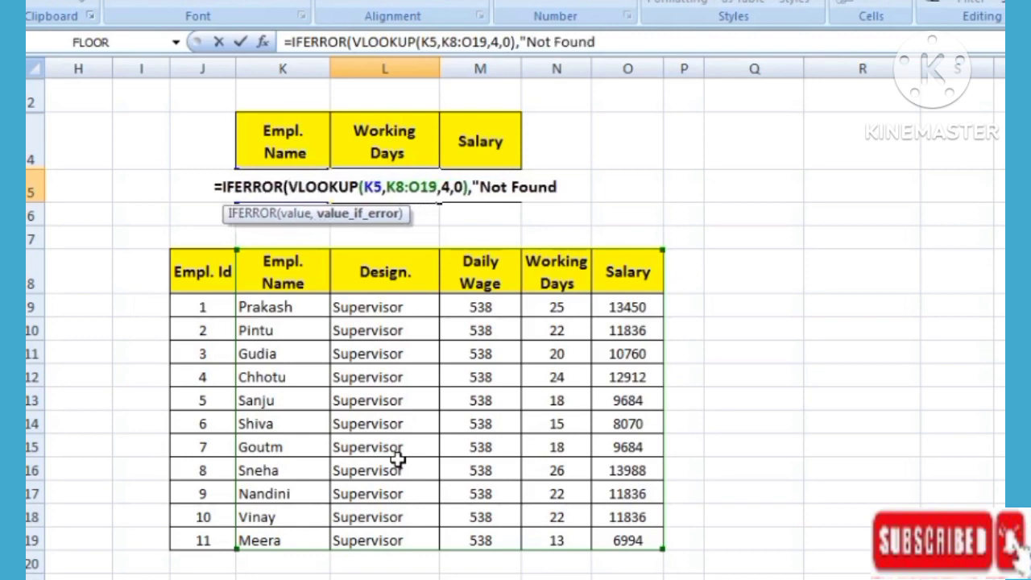
pyautogui.write('")')
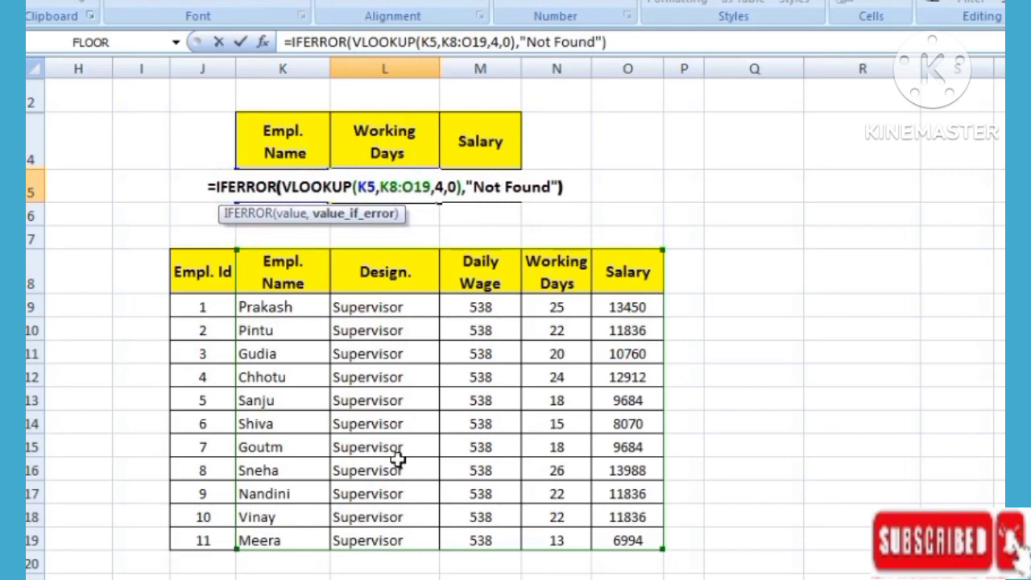
pyautogui.press('Return')
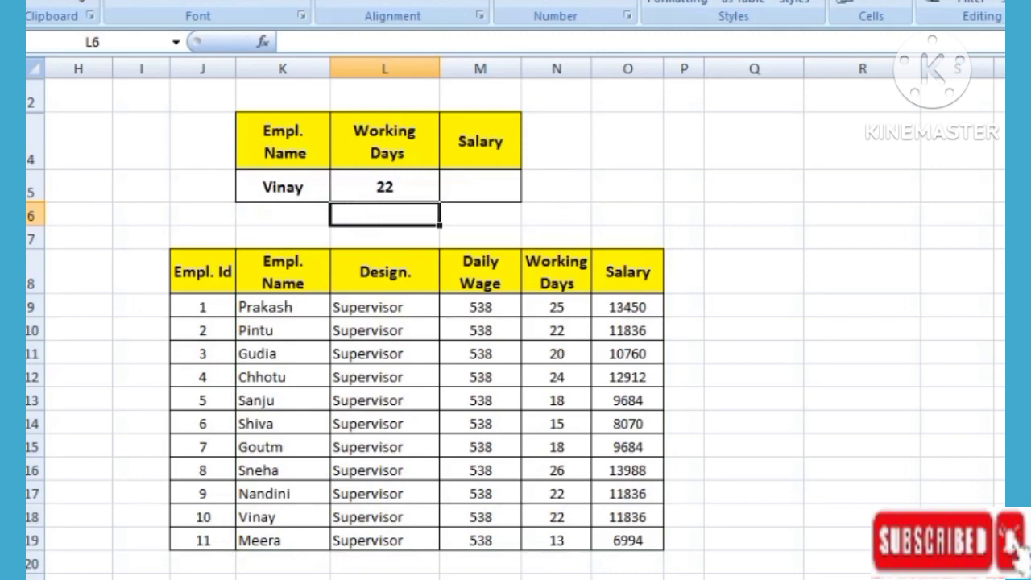
# - Enter =VLOOKUP(K5,K8:O19,5,0) in M5 so it returns the salary 11836
pyautogui.click(459, 187)
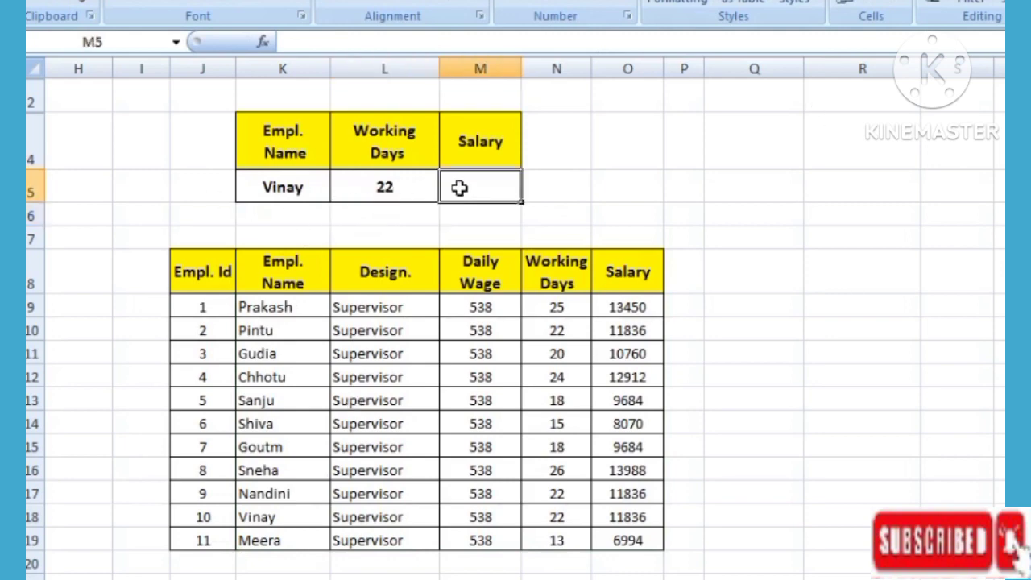
pyautogui.write('=')
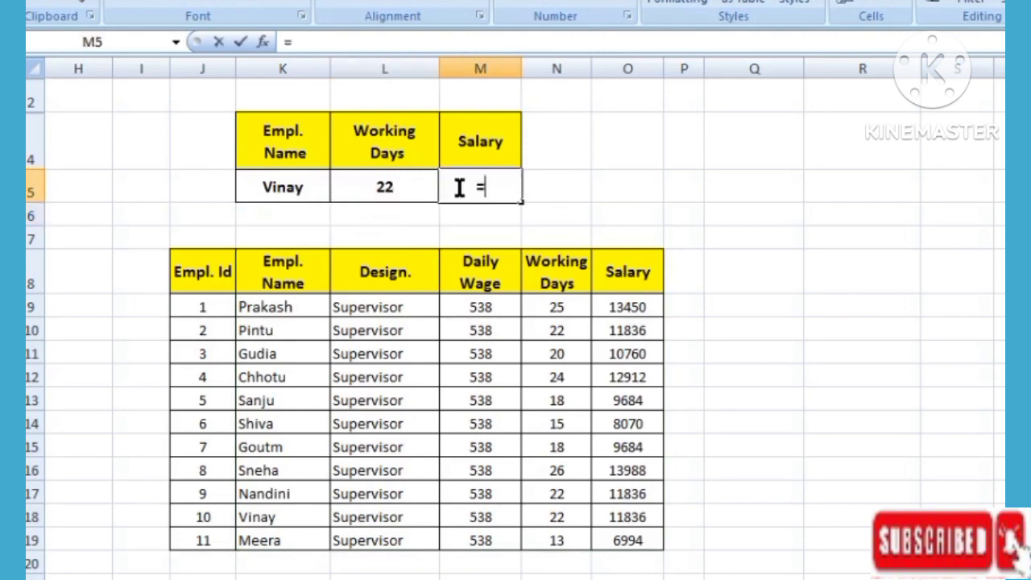
pyautogui.write('v')
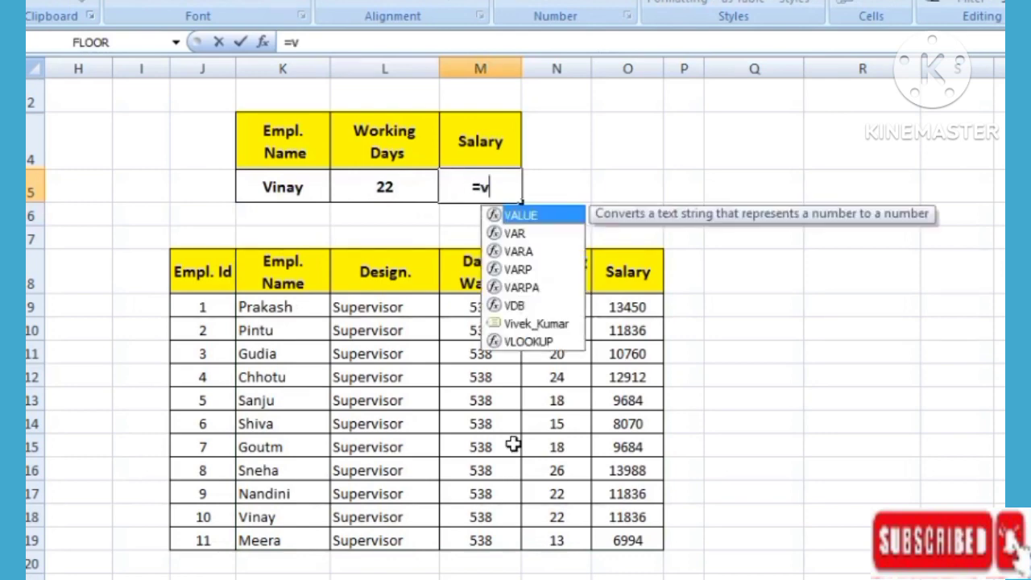
pyautogui.write('look')
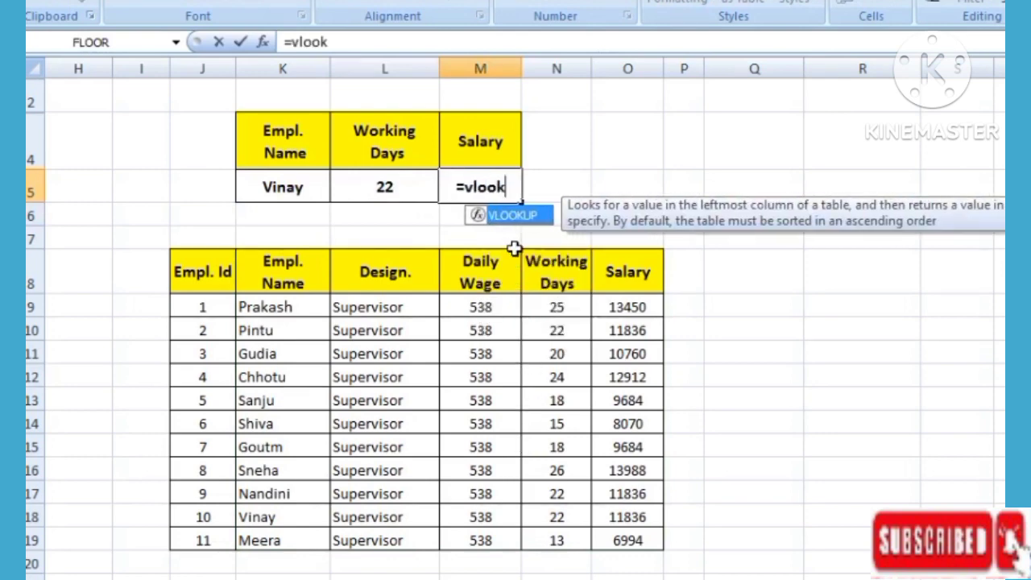
pyautogui.doubleClick(513, 216)
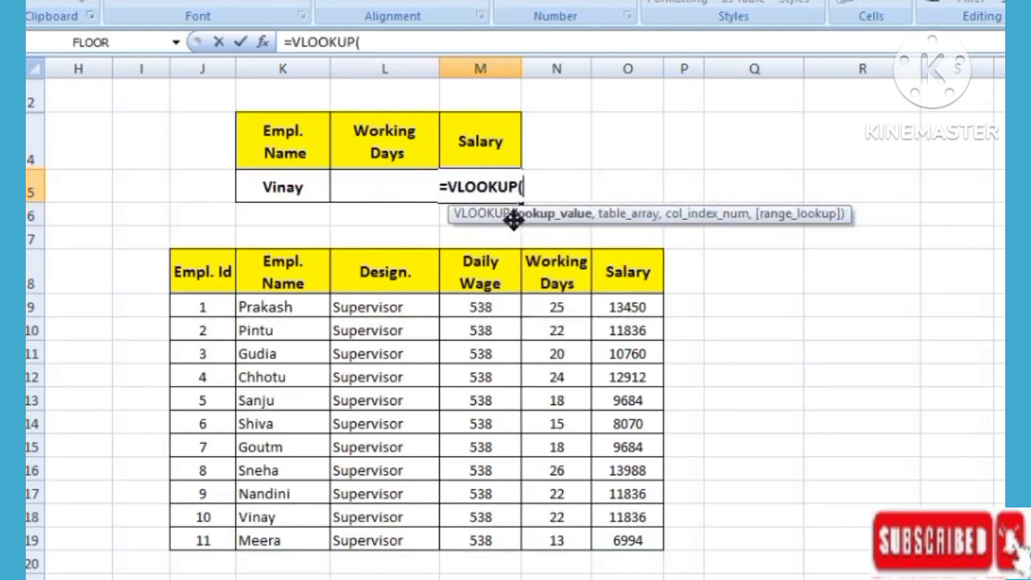
pyautogui.click(300, 192)
pyautogui.write(',')
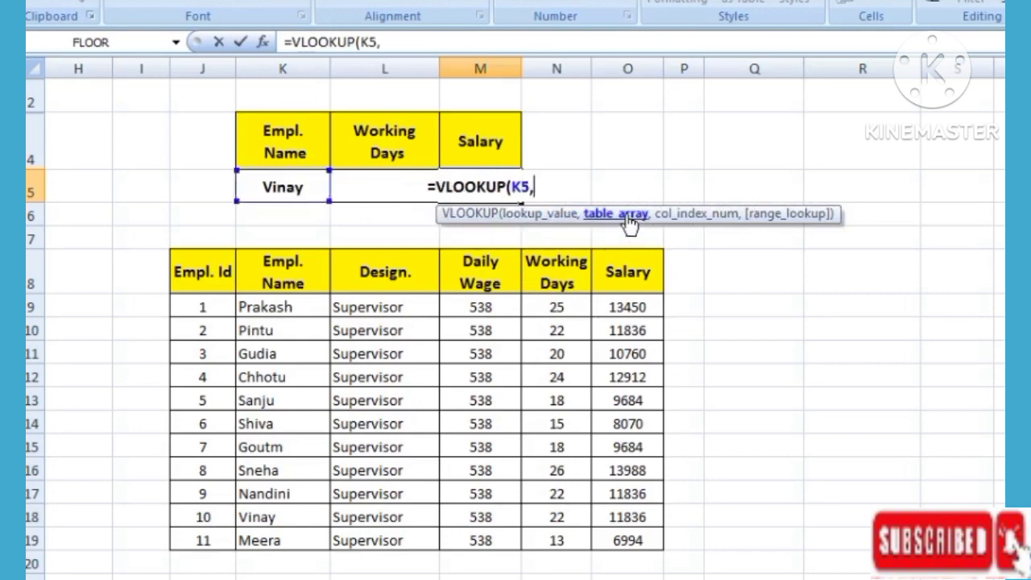
pyautogui.moveTo(279, 271)
pyautogui.mouseDown()
pyautogui.moveTo(287, 535)
pyautogui.moveTo(624, 541)
pyautogui.mouseUp()
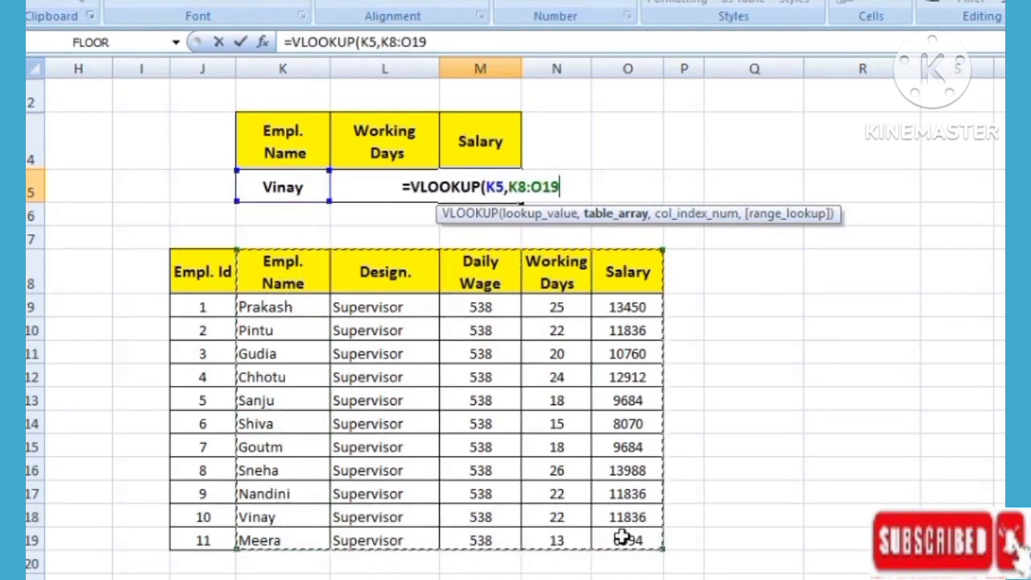
pyautogui.write(',')
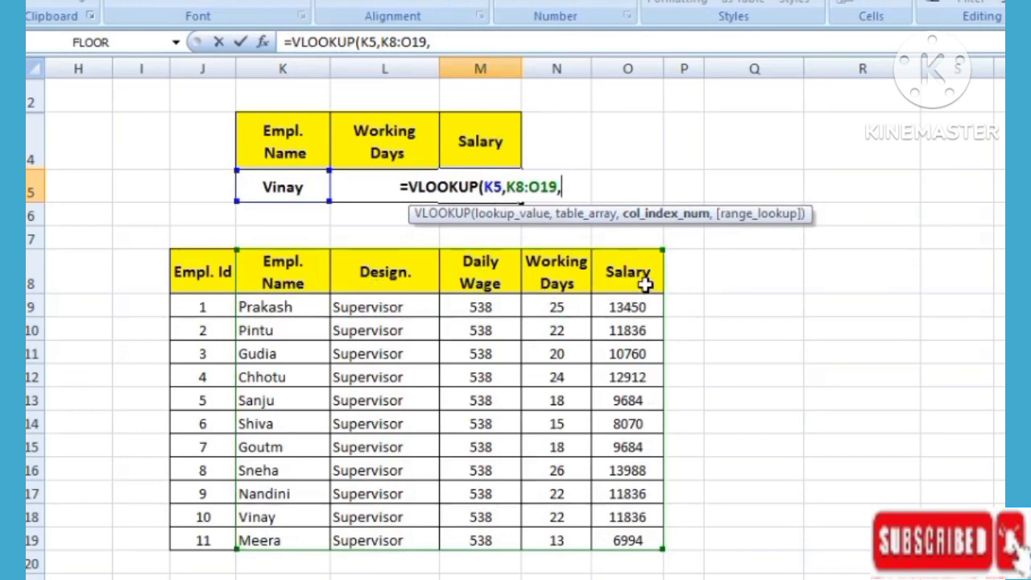
pyautogui.write('5,')
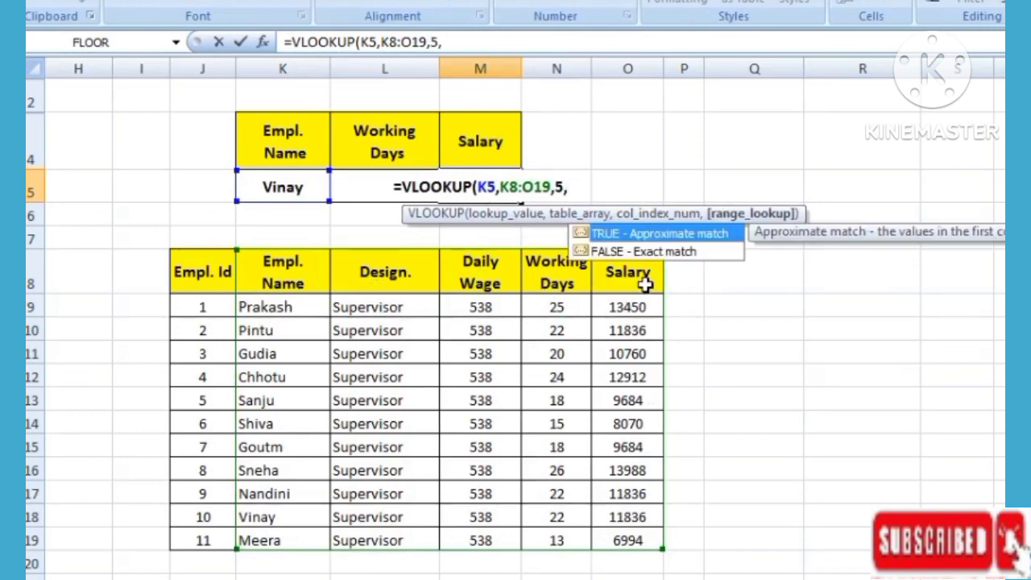
pyautogui.write('0)')
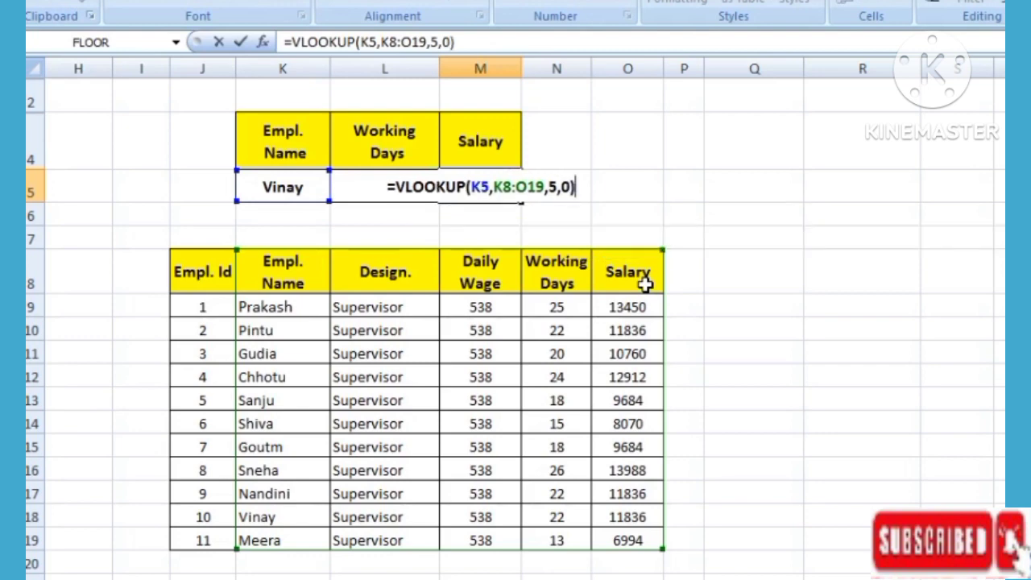
pyautogui.press('Return')
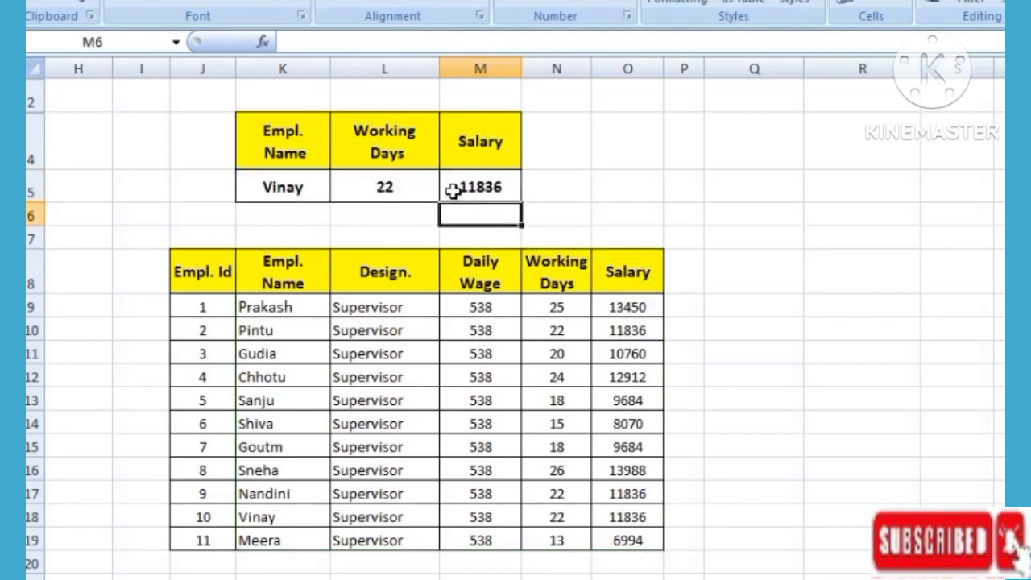
# - Compare Vinay's table row with the lookup results in L5 and M5
pyautogui.moveTo(271, 518); pyautogui.dragTo(654, 519)
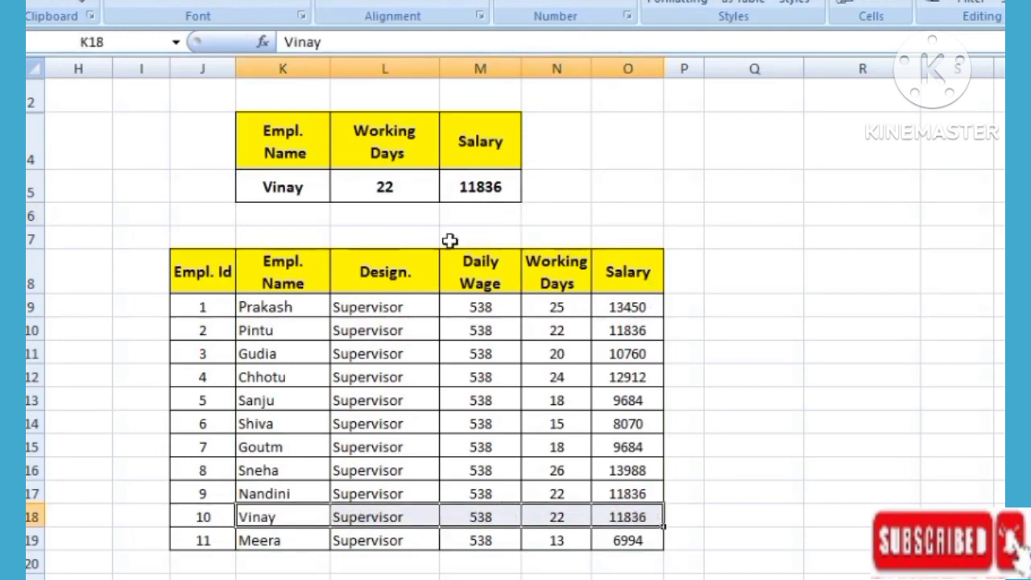
pyautogui.click(492, 190)
pyautogui.click(391, 187)
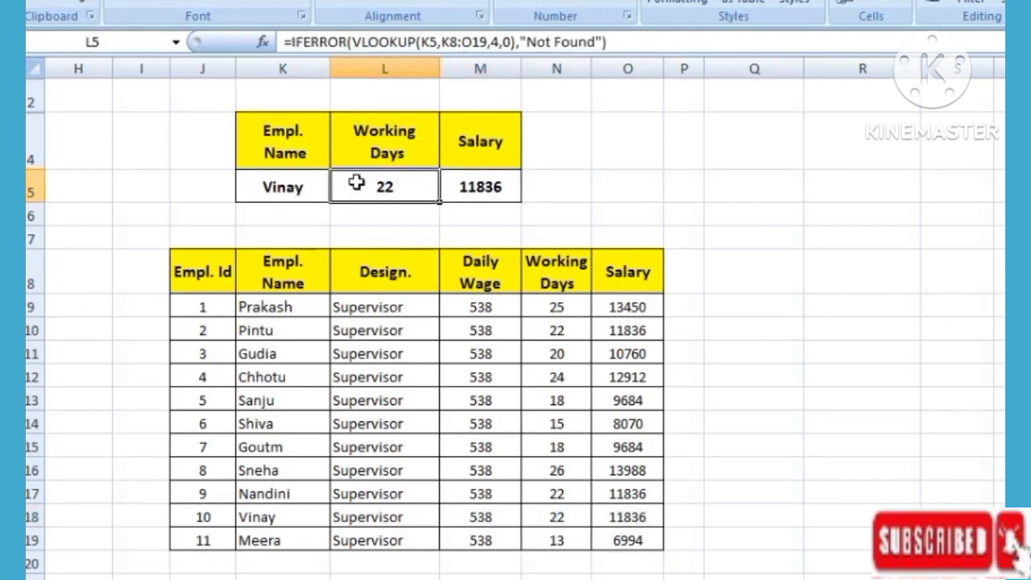
# - Enter anita in K5: Working Days shows Not Found, Salary shows #N/A
pyautogui.click(272, 187)
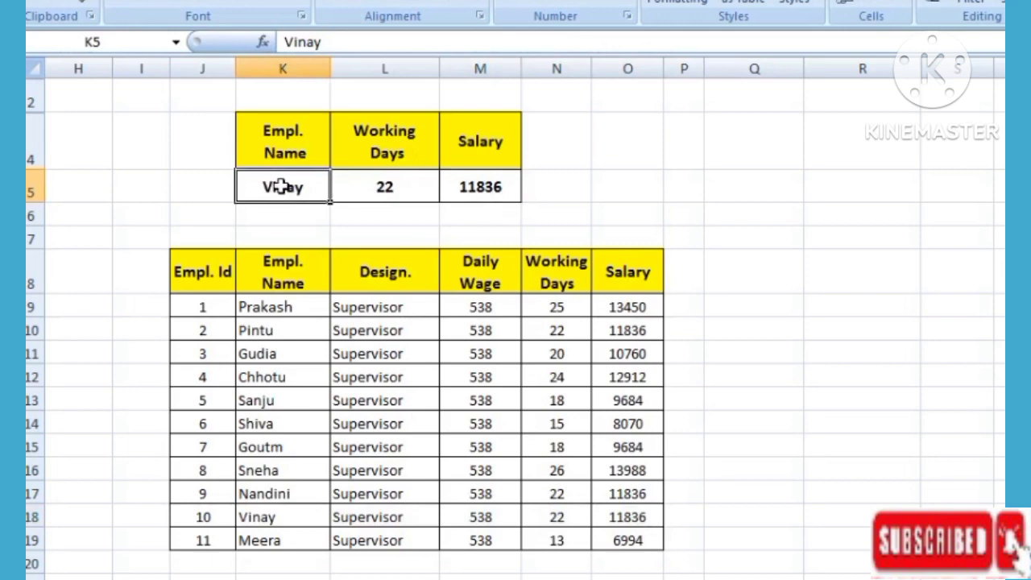
pyautogui.write('anit')
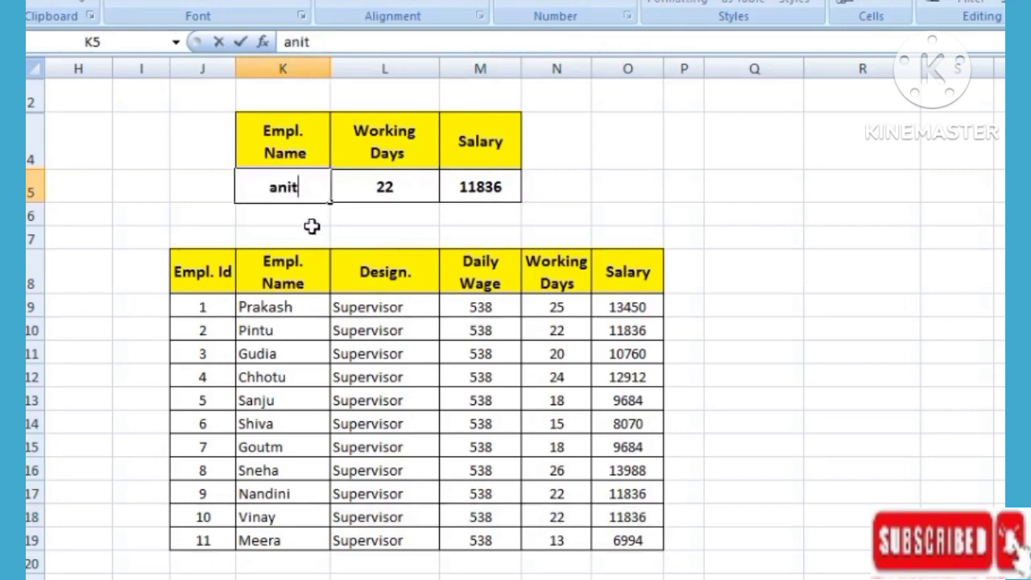
pyautogui.write('a')
pyautogui.press('Return')
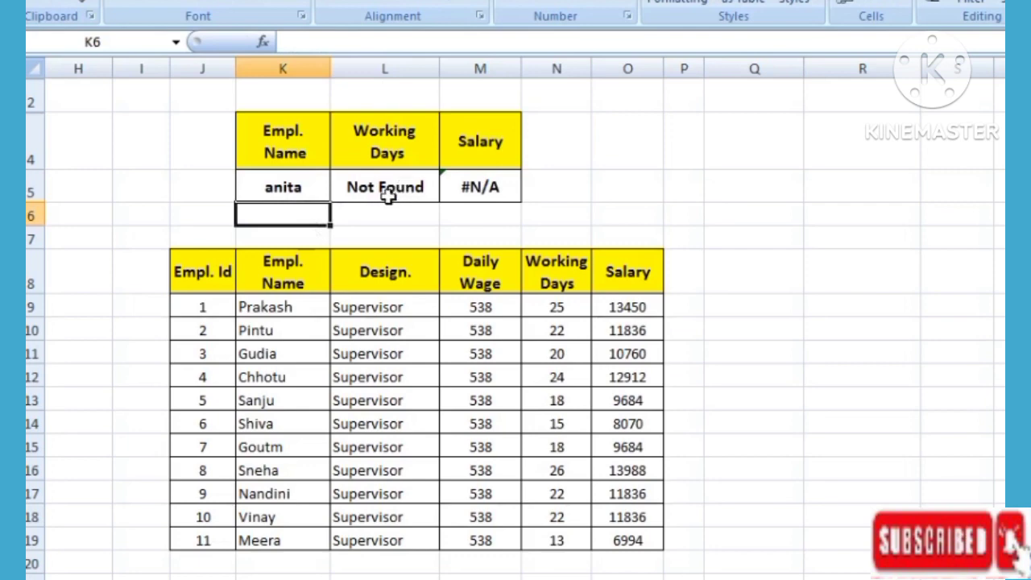
pyautogui.click(291, 187)
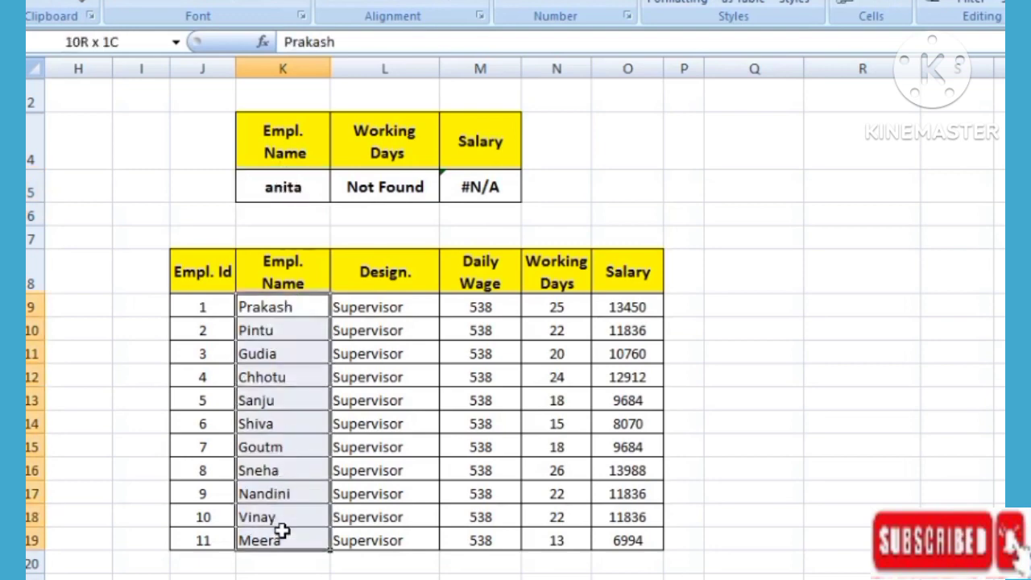
pyautogui.moveTo(282, 433); pyautogui.dragTo(282, 536)
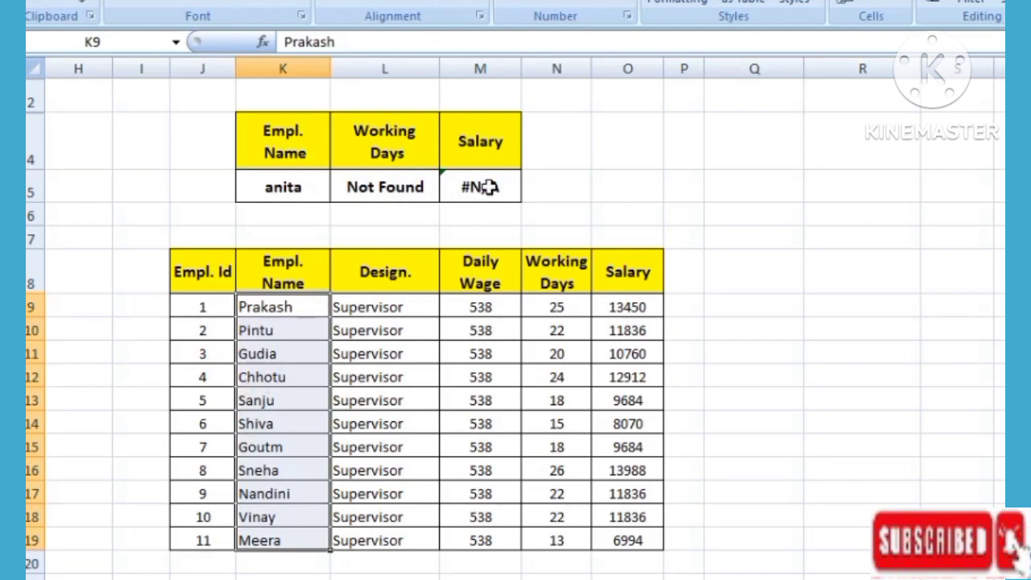
# - Enter meera in K5 and compare the 13 working days and 6994 salary with the table
pyautogui.click(286, 188)
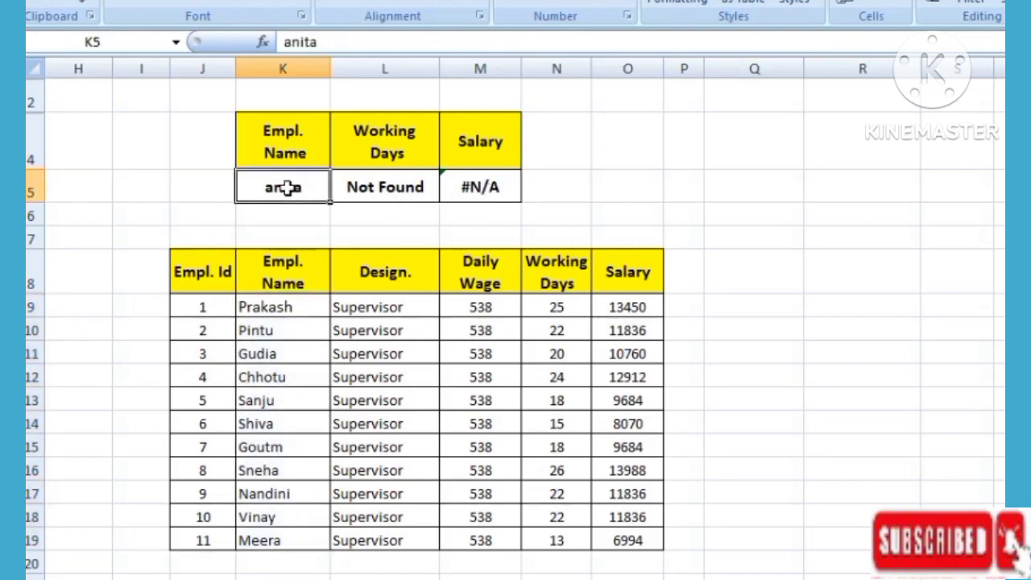
pyautogui.write('meer')
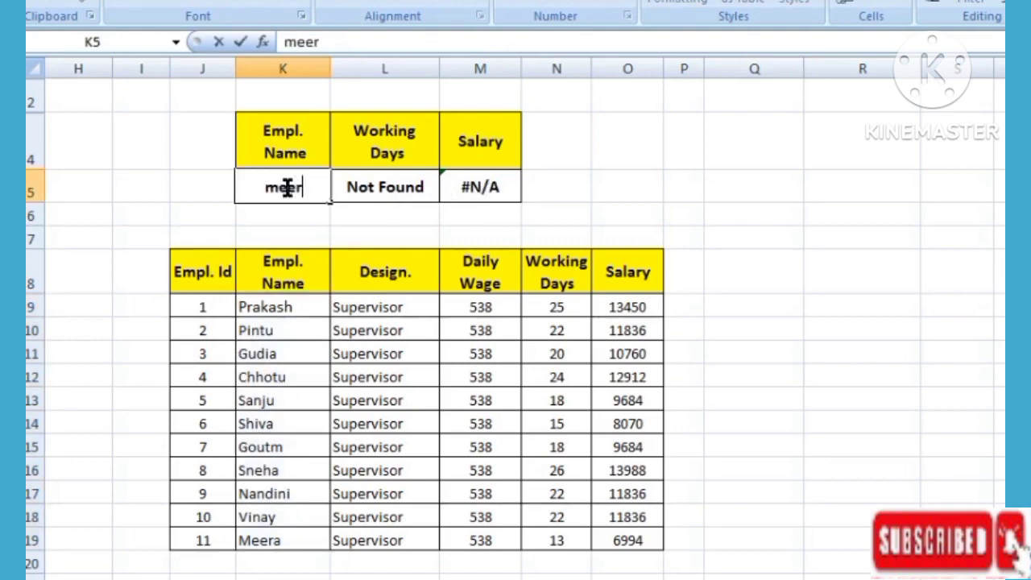
pyautogui.write('a')
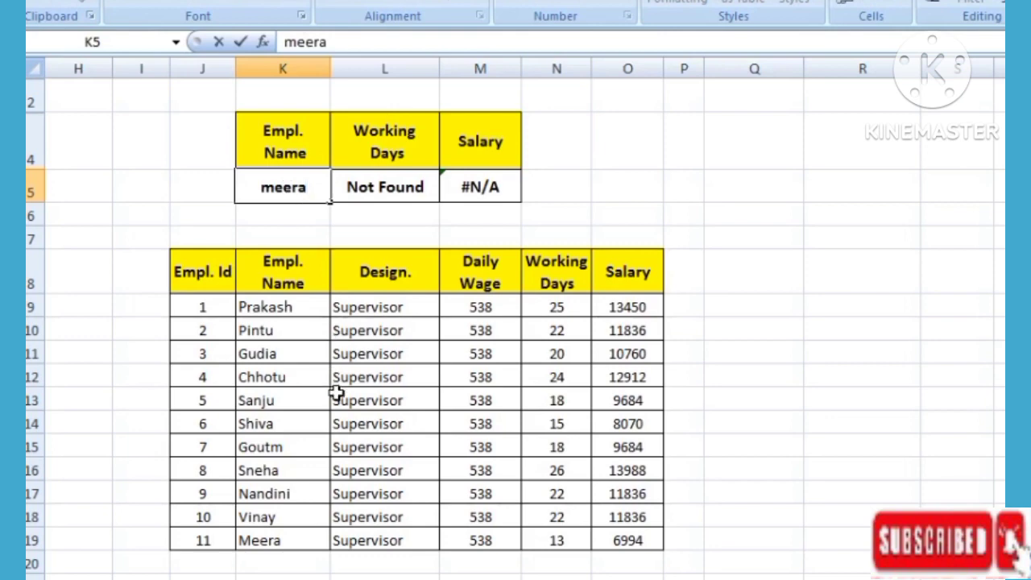
pyautogui.press('Return')
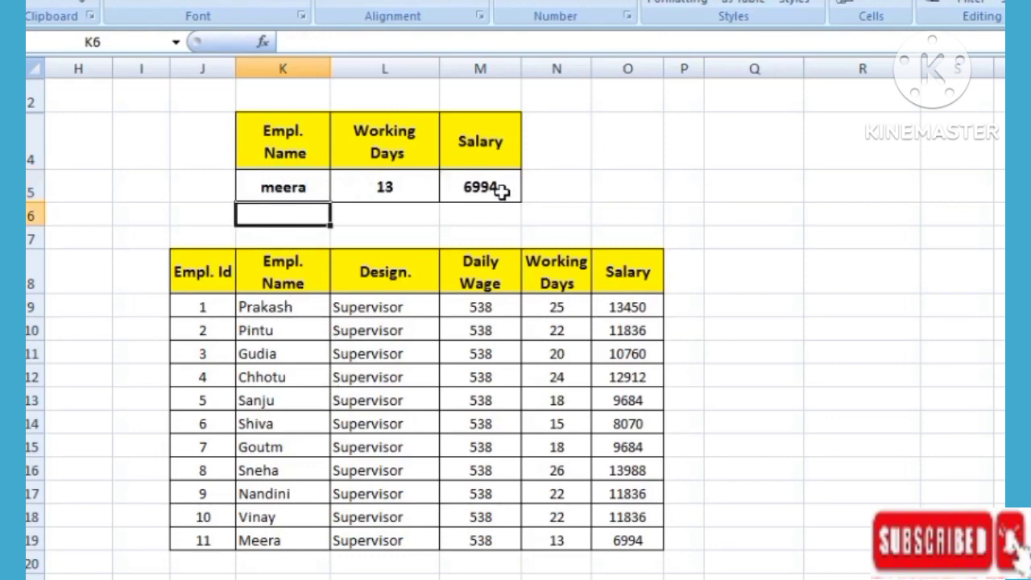
pyautogui.click(278, 186)
pyautogui.moveTo(279, 306)
pyautogui.mouseDown()
pyautogui.moveTo(270, 537)
pyautogui.moveTo(606, 541)
pyautogui.mouseUp()
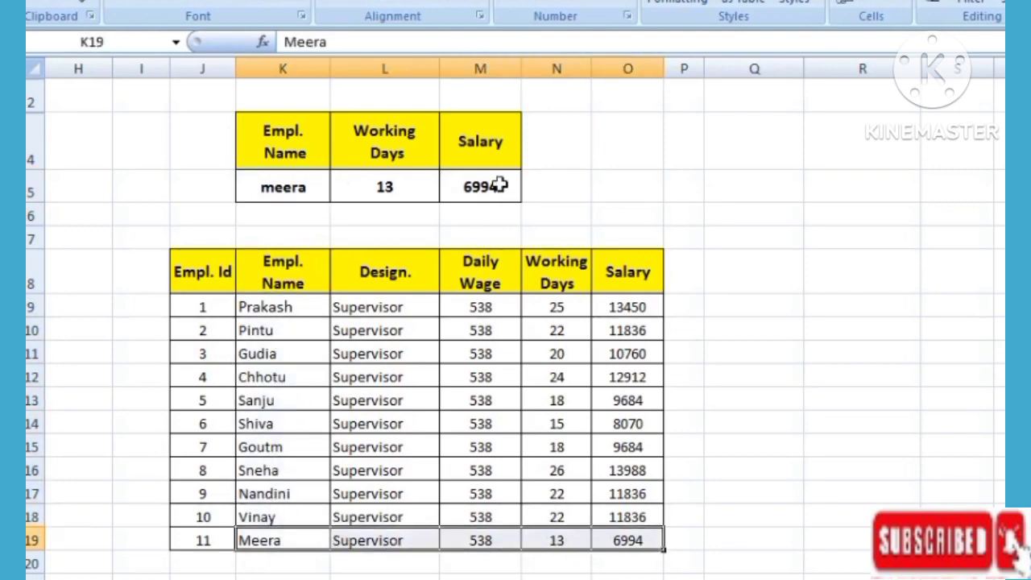
# - Change M5 to =IFERROR(VLOOKUP(K5,K8:O19,5,0),"Not Found"), still showing 6994
pyautogui.click(491, 187)
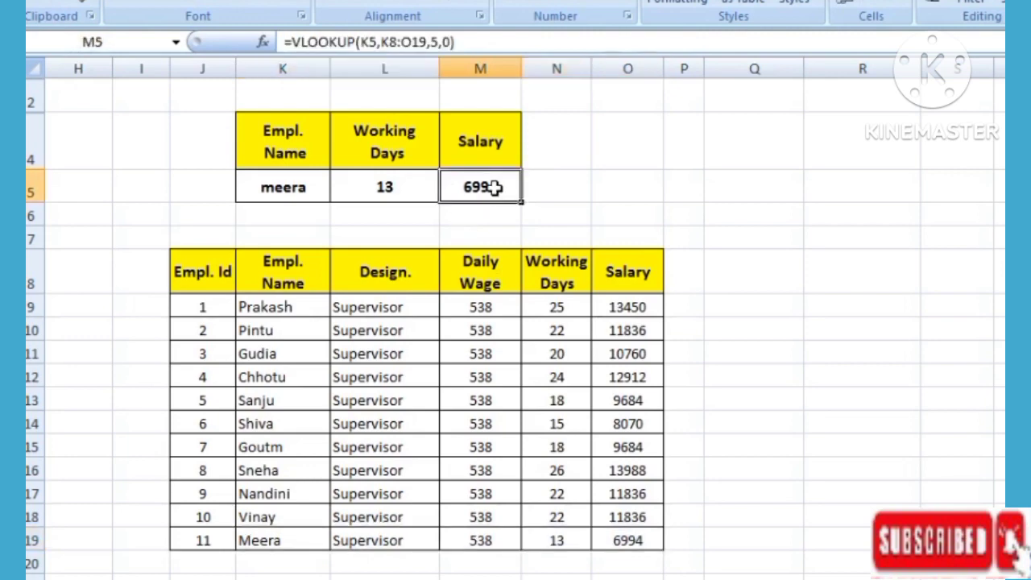
pyautogui.doubleClick(494, 187)
pyautogui.press('End')
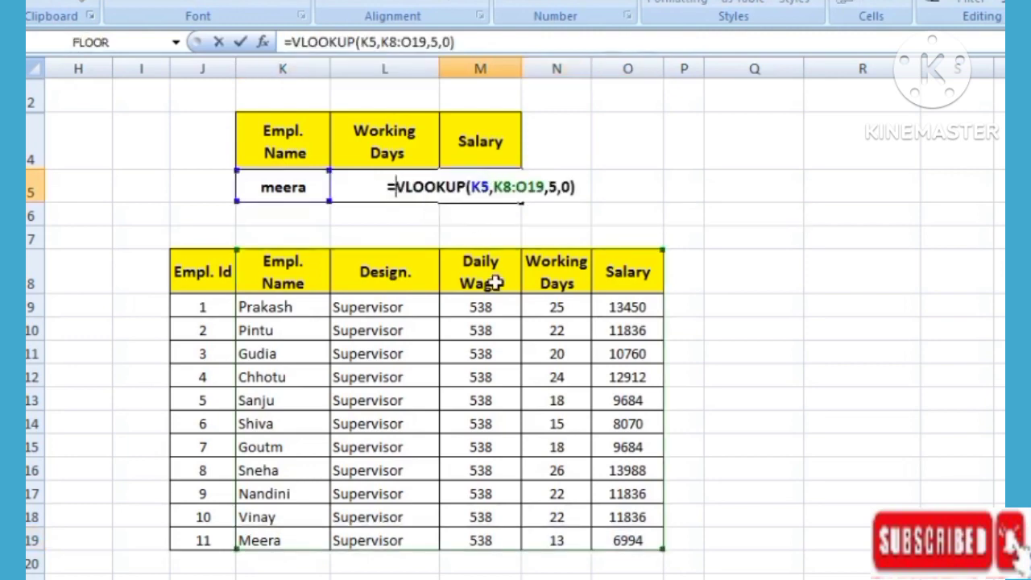
pyautogui.write('if')
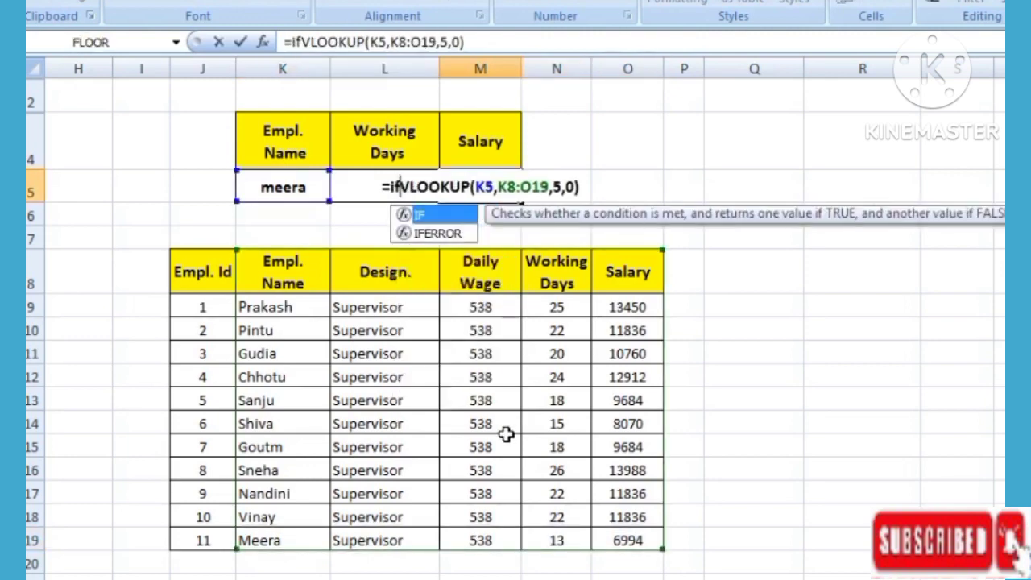
pyautogui.click(452, 236)
pyautogui.doubleClick(451, 235)
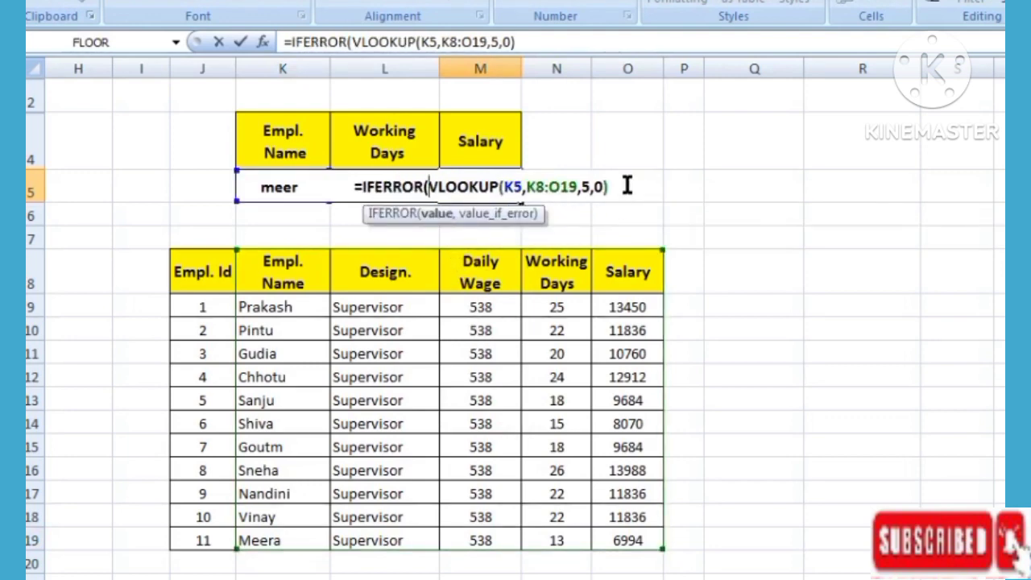
pyautogui.write(',')
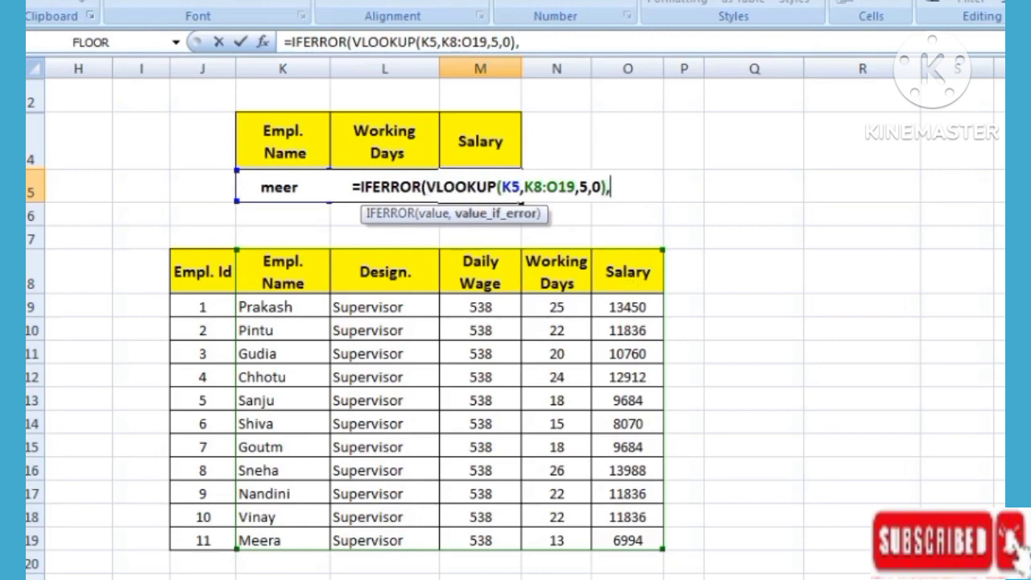
pyautogui.write('"')
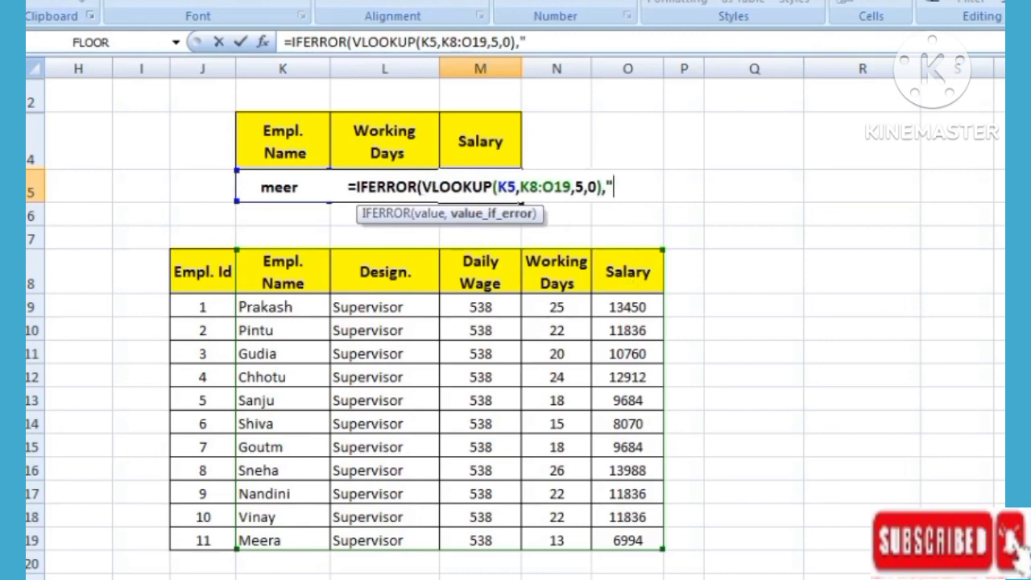
pyautogui.write('Not')
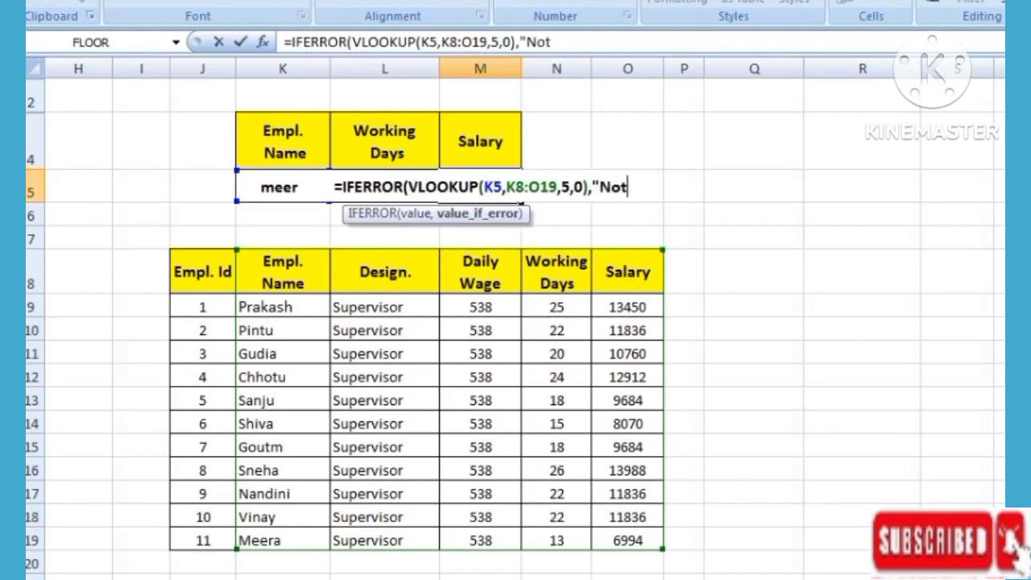
pyautogui.write(' Fo')
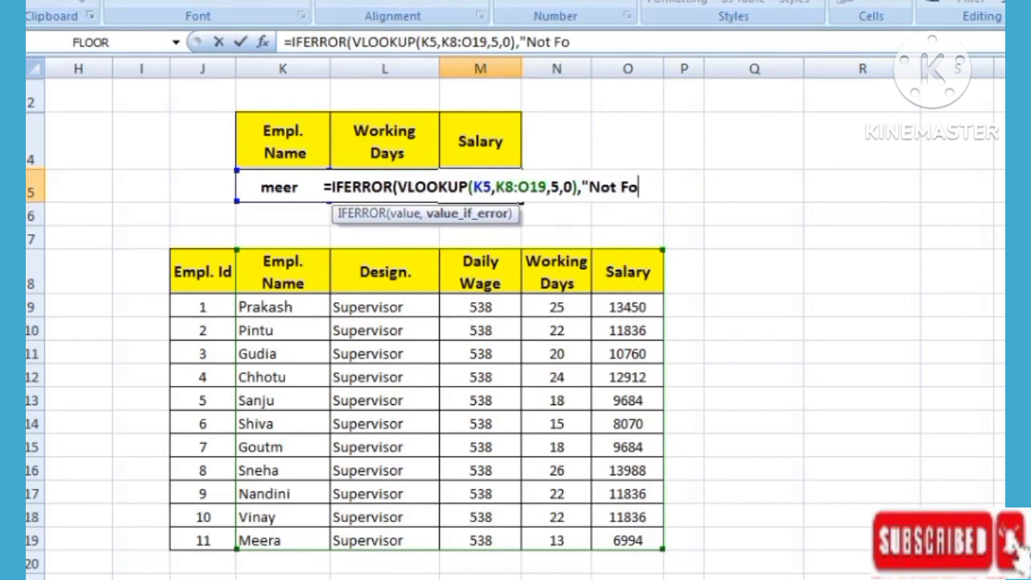
pyautogui.write('und')
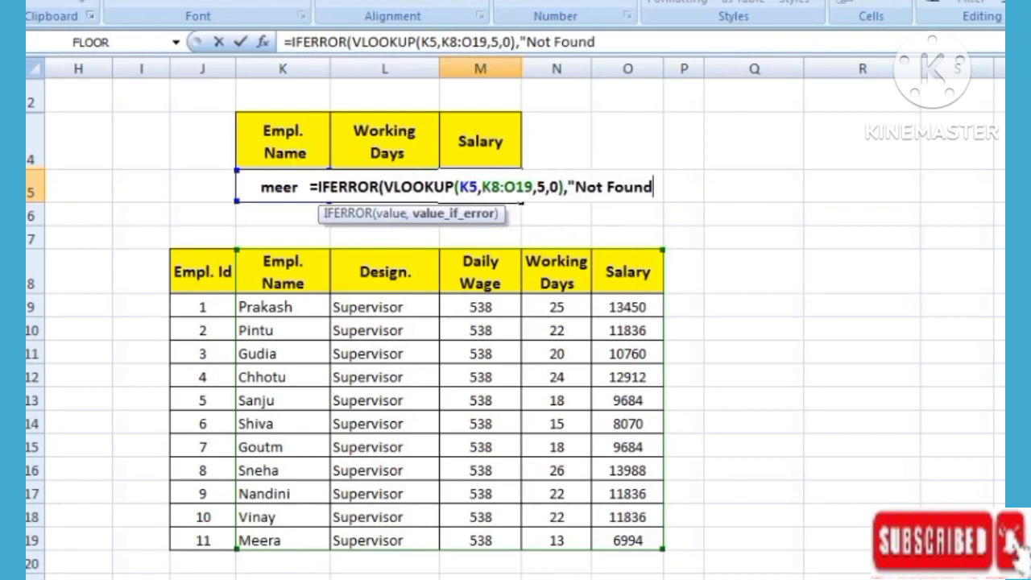
pyautogui.write('"')
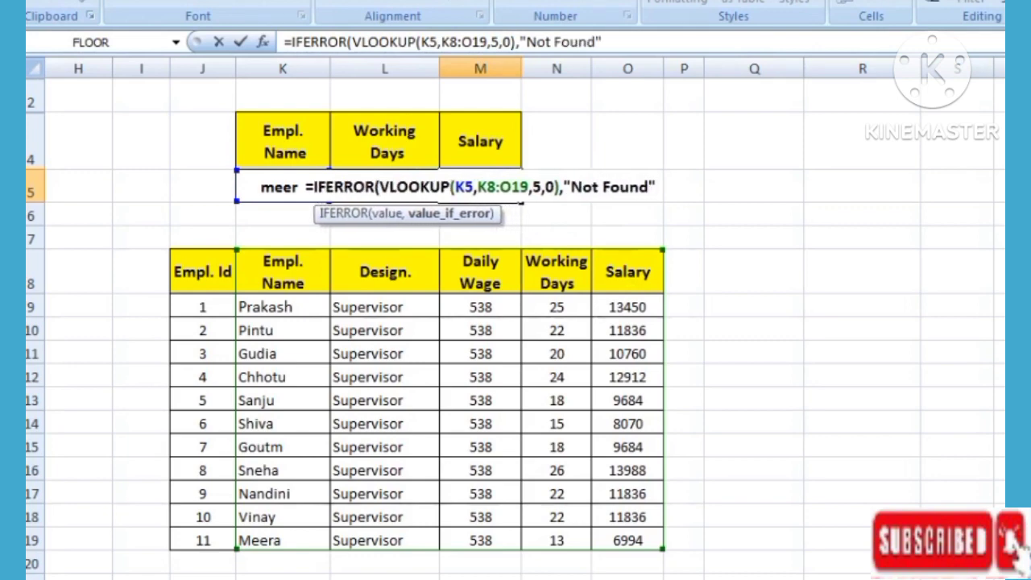
pyautogui.write(')')
pyautogui.press('Return')
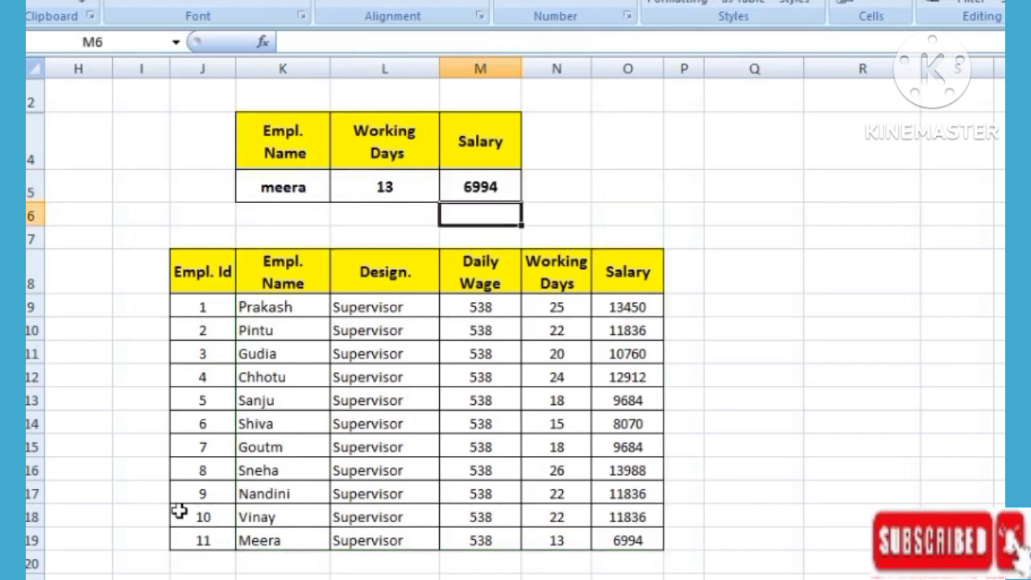
# - Enter raju in K5, getting Not Found in both cells, and check he is absent from the list
pyautogui.click(278, 182)
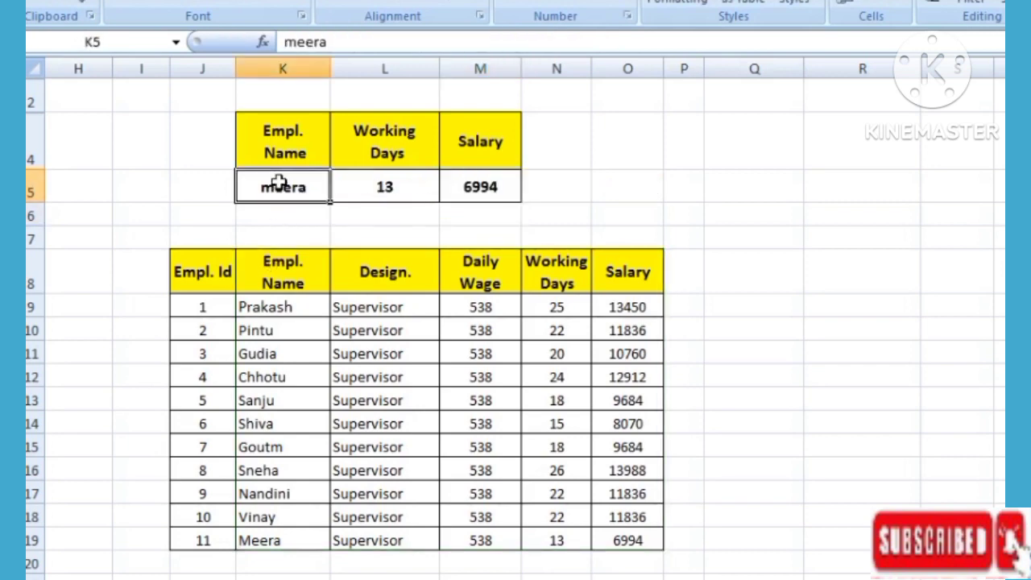
pyautogui.write('raj')
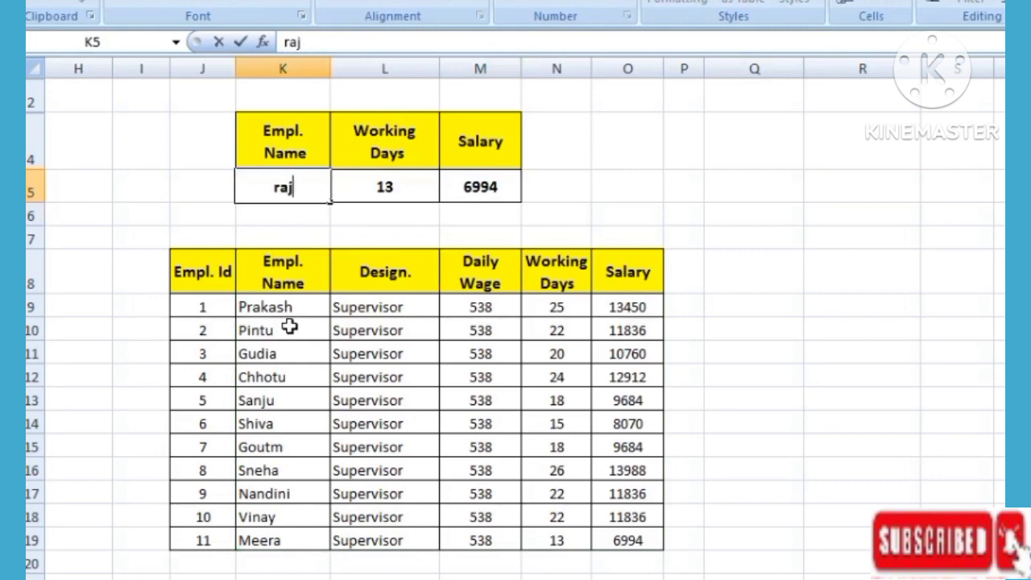
pyautogui.write('u')
pyautogui.press('Return')
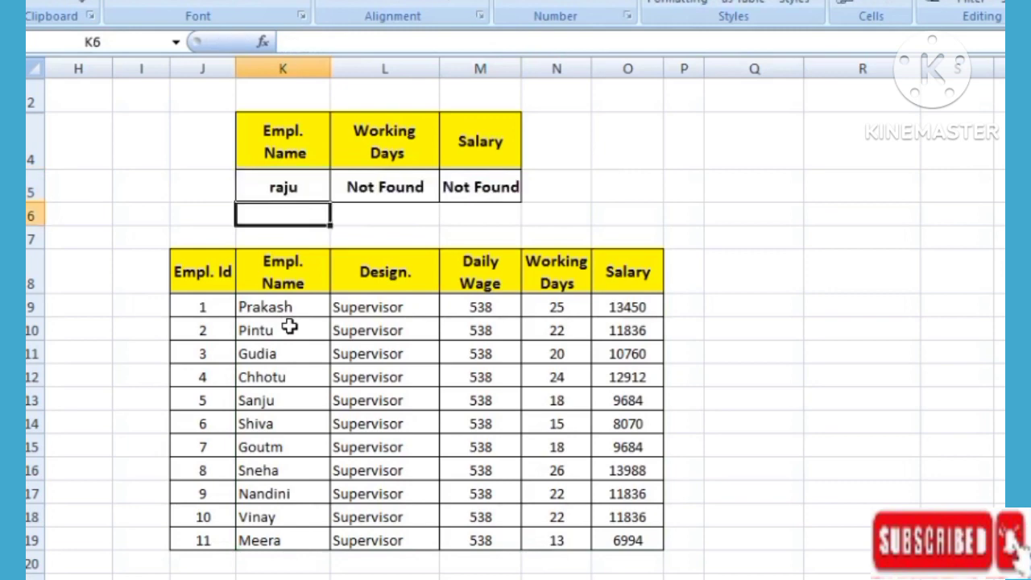
pyautogui.click(269, 186)
pyautogui.moveTo(268, 314); pyautogui.dragTo(266, 540)
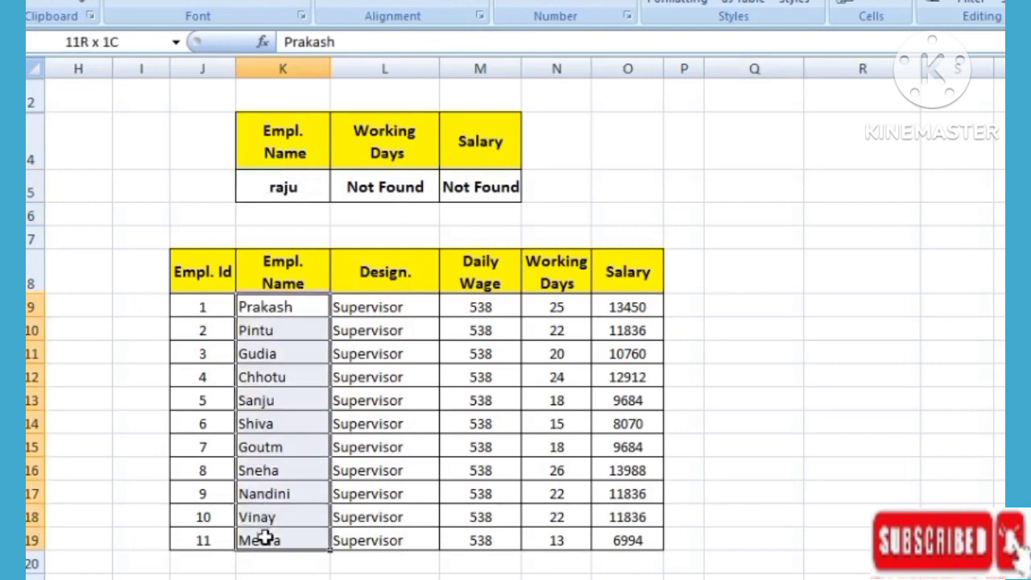
# - Enter gudia in K5 and match the 20 working days and 10760 salary to her row
pyautogui.click(300, 187)
pyautogui.write('g')
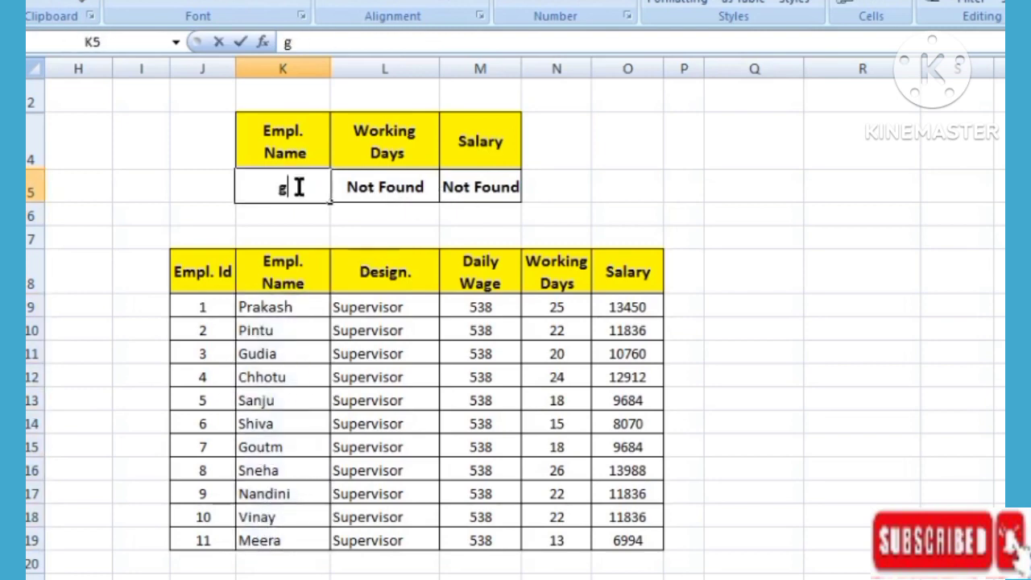
pyautogui.write('udia')
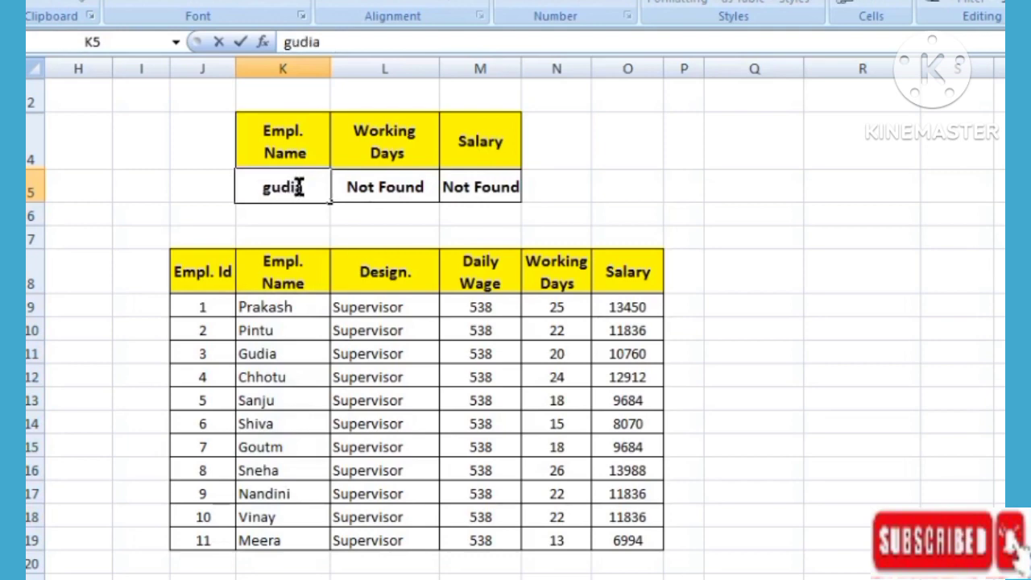
pyautogui.press('Return')
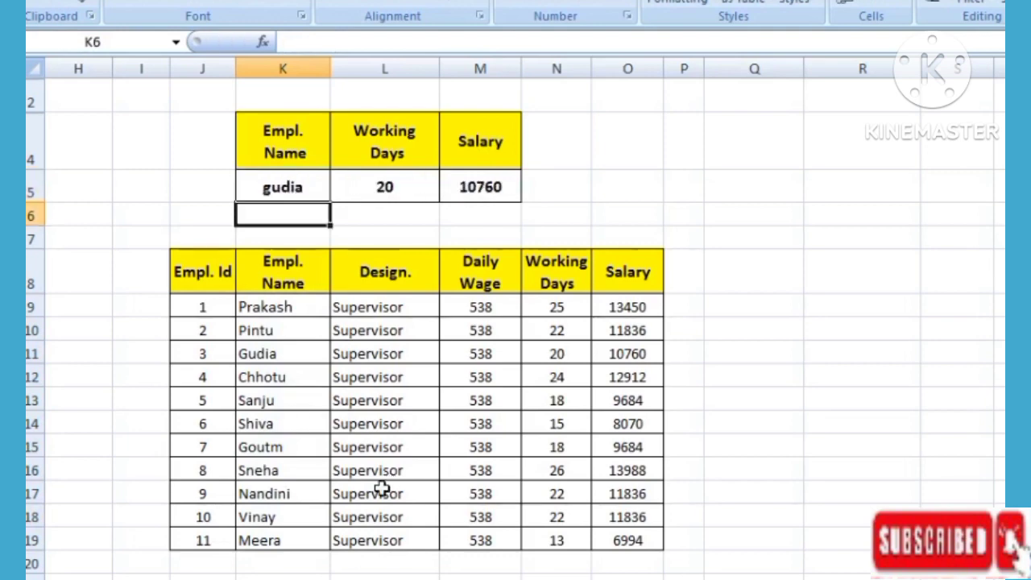
pyautogui.moveTo(272, 356)
pyautogui.mouseDown()
pyautogui.moveTo(618, 363)
pyautogui.moveTo(628, 355)
pyautogui.mouseUp()
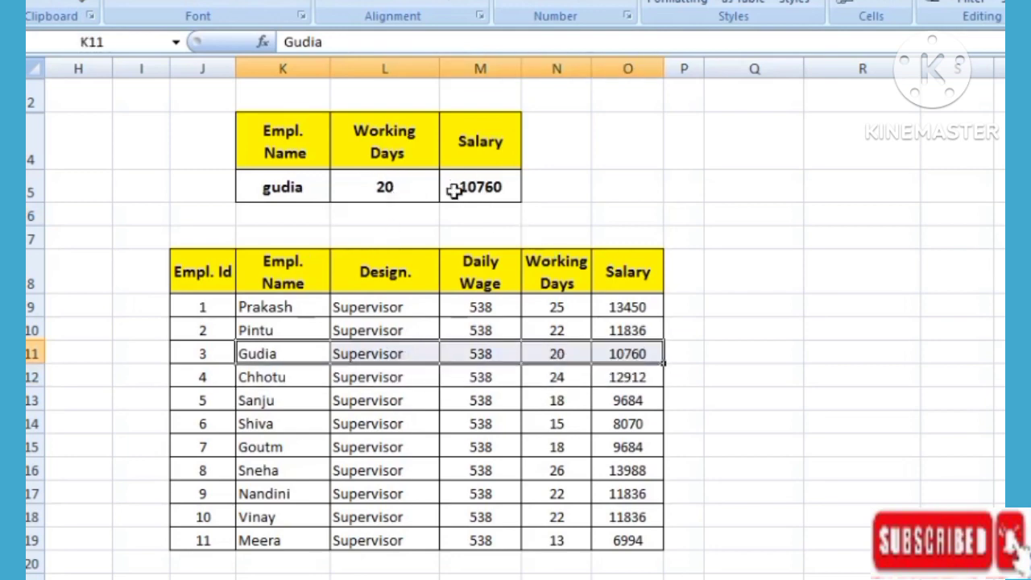
pyautogui.moveTo(273, 358); pyautogui.dragTo(443, 459)
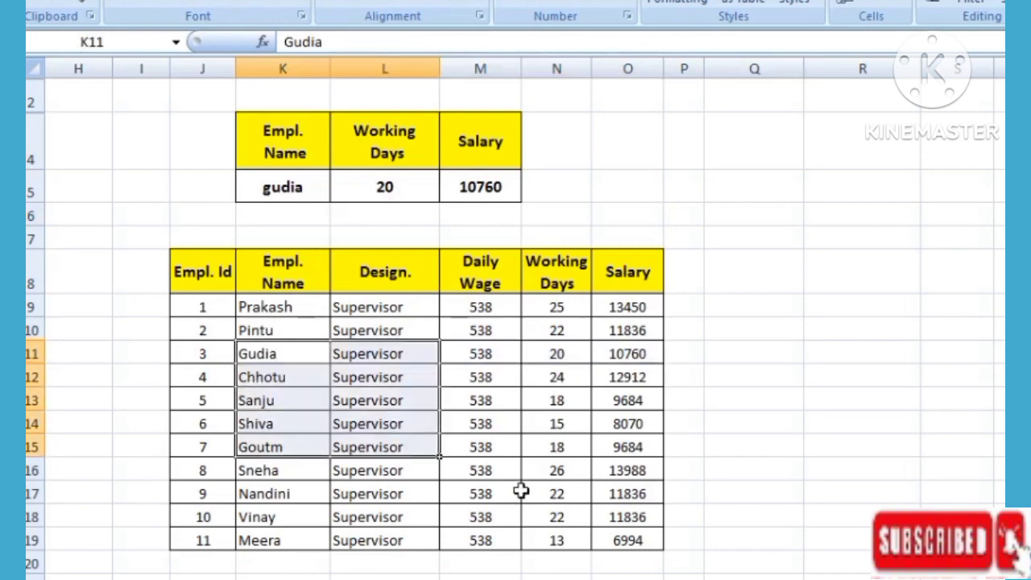